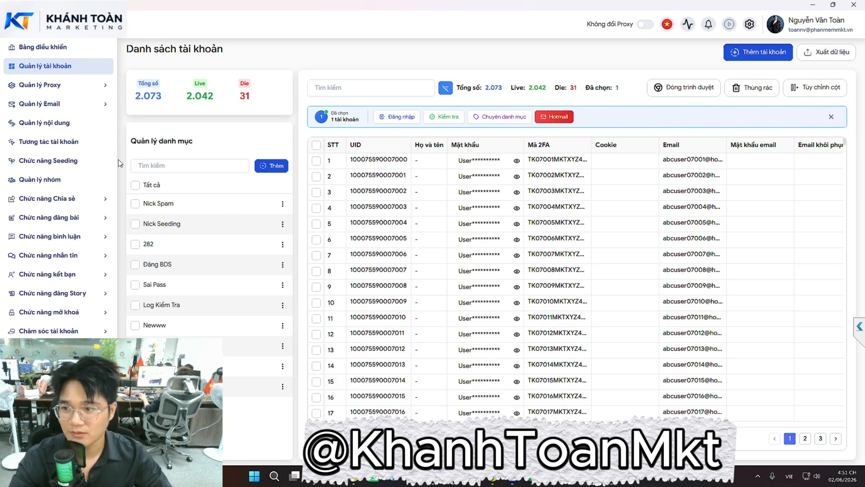
Expand and collapse the proxy management section in the sidebar
click(62, 90)
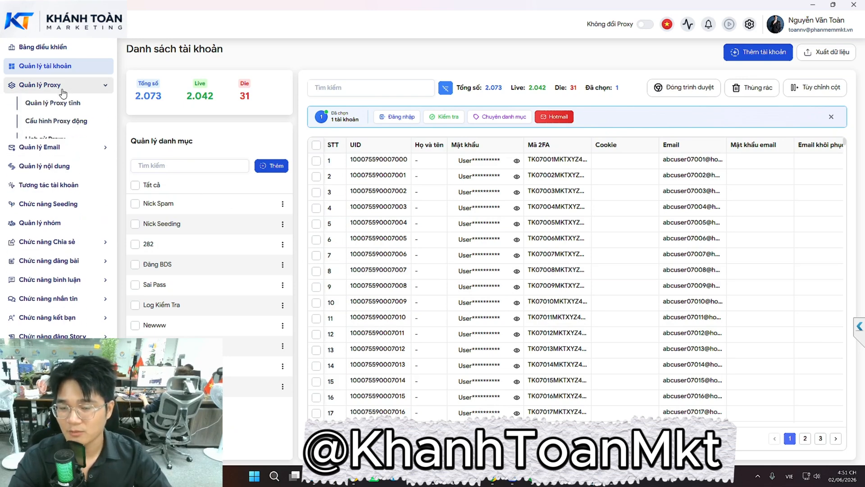
click(62, 85)
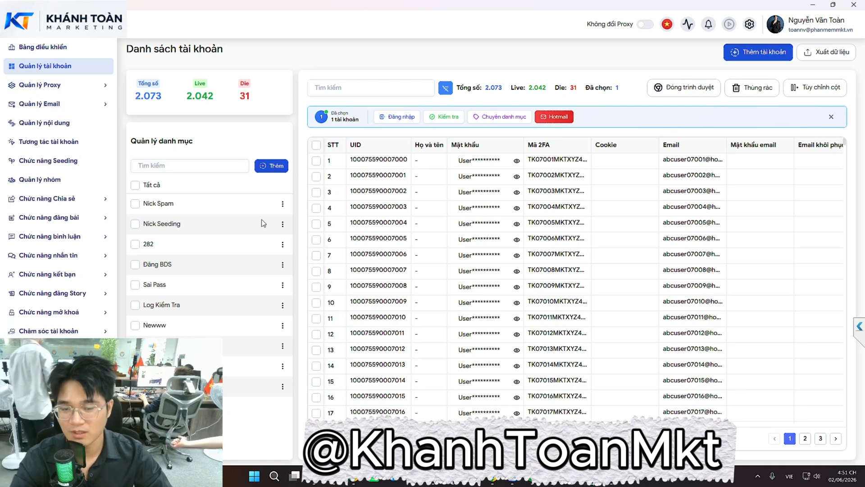
click(82, 88)
click(78, 85)
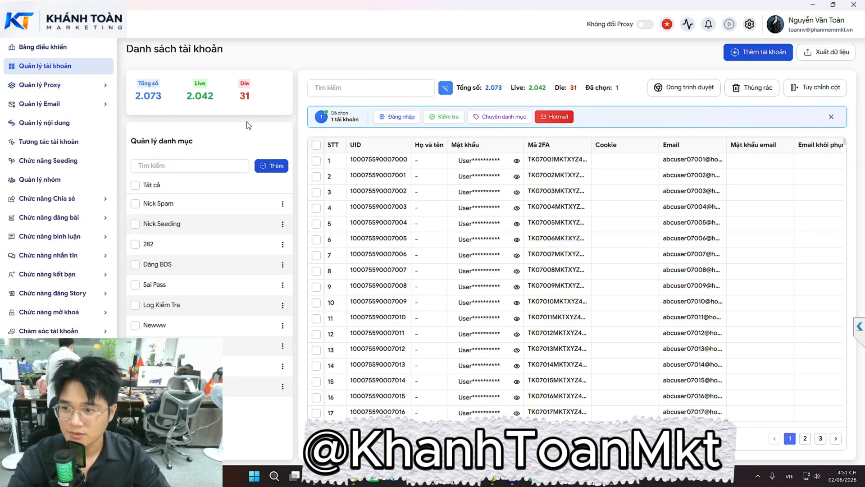
Add a new content category named Mới in the content manager
click(44, 126)
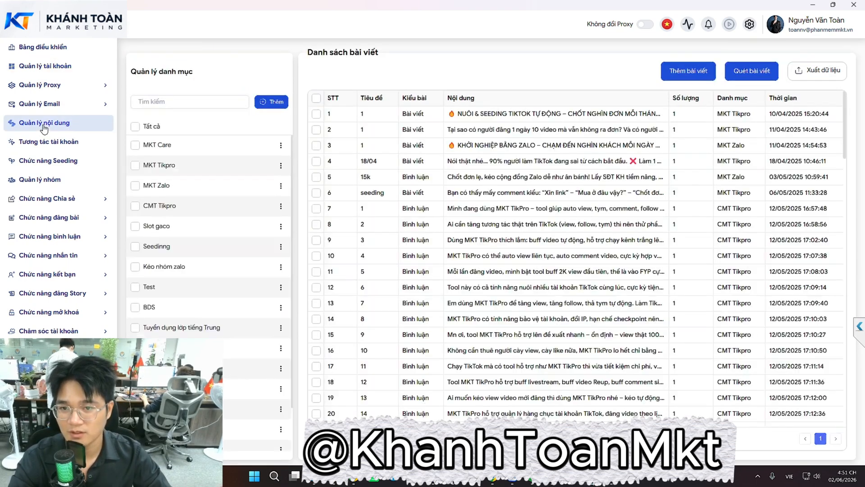
click(273, 108)
text(test)
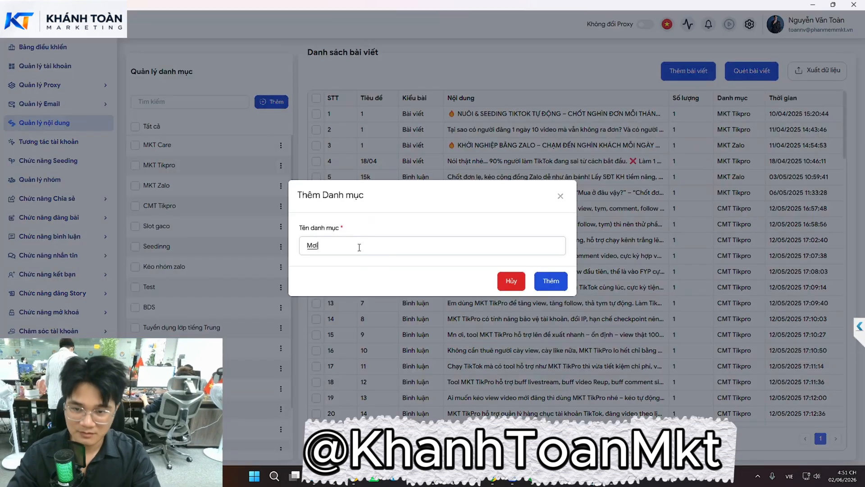
click(552, 281)
scroll(153, 243, down, 2)
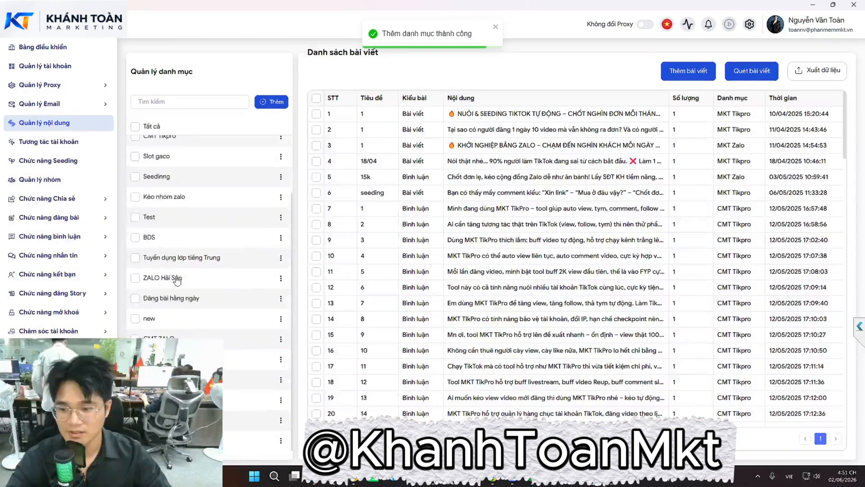
Start a new post in category Mới, type Bài viết, with title 1
click(689, 73)
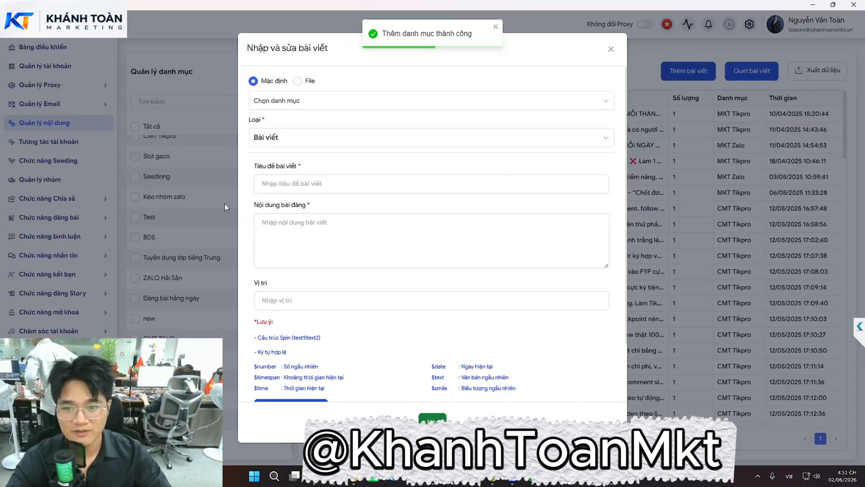
click(285, 100)
scroll(306, 179, down, 3)
click(266, 241)
click(283, 140)
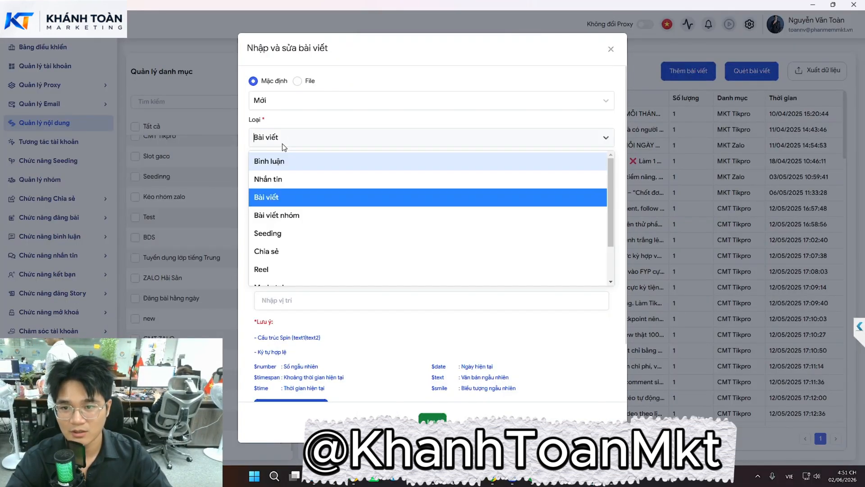
click(285, 141)
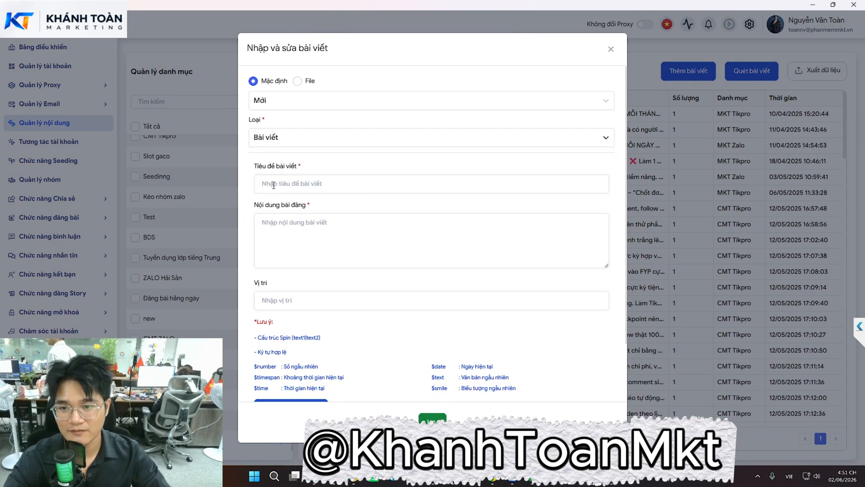
click(292, 140)
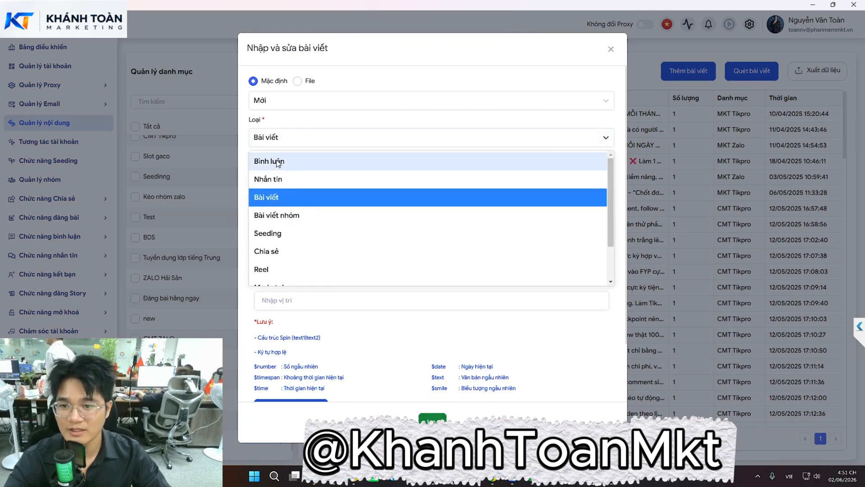
click(268, 195)
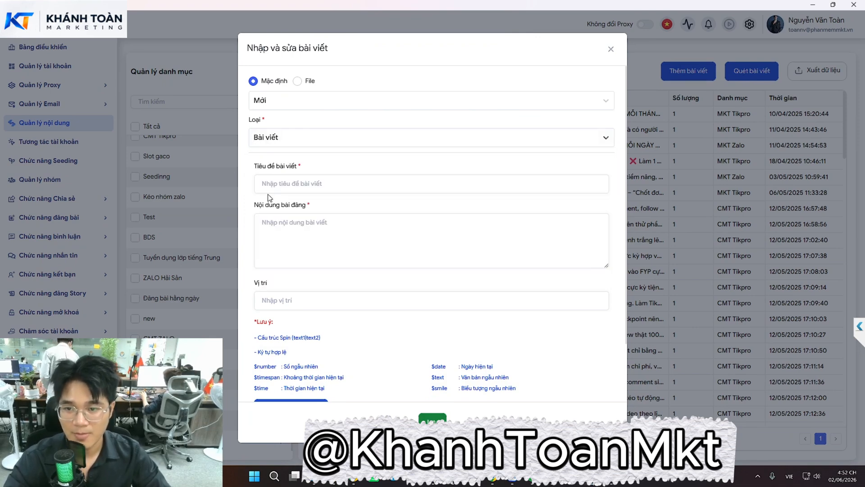
click(280, 187)
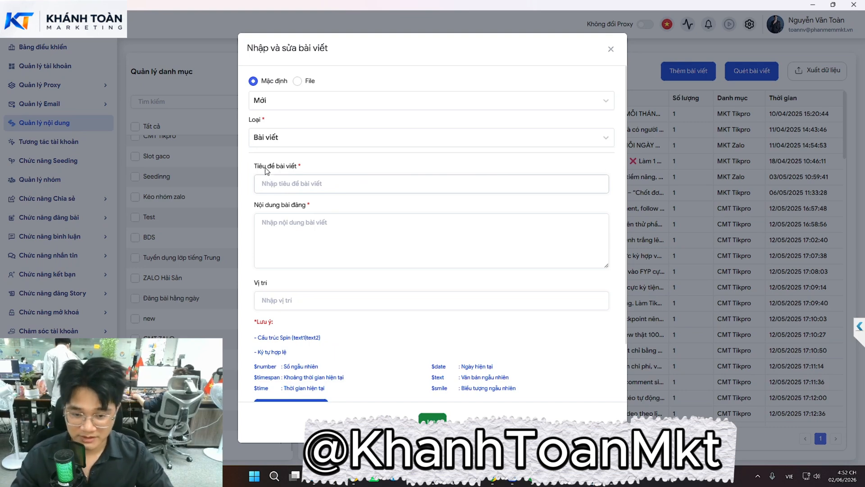
text(1)
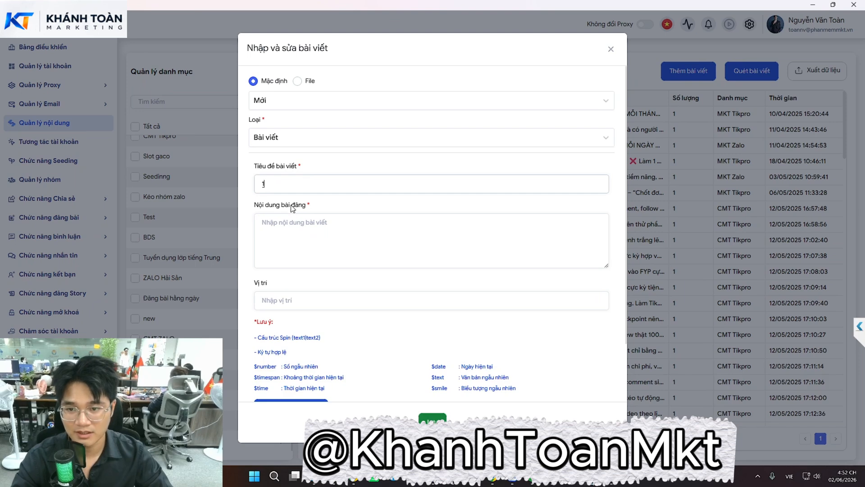
click(293, 228)
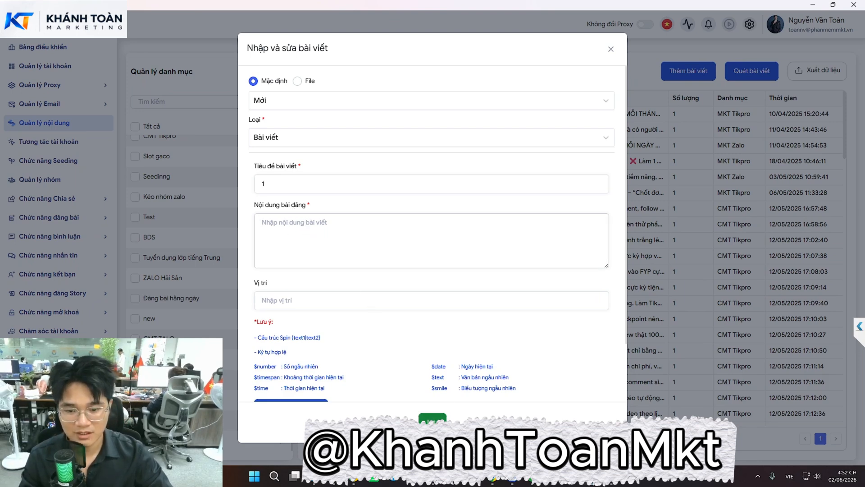
Switch to Facebook, browse the Messenger chat list, and reload the page
click(355, 476)
click(810, 49)
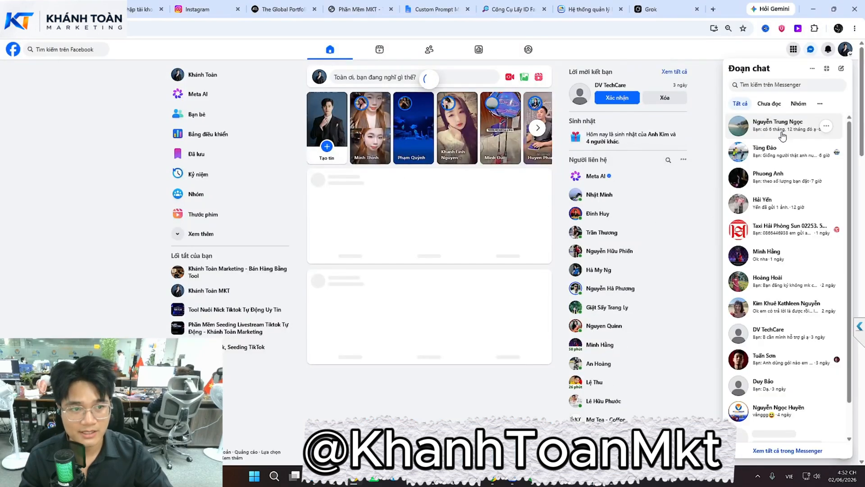
scroll(796, 336, down, 1)
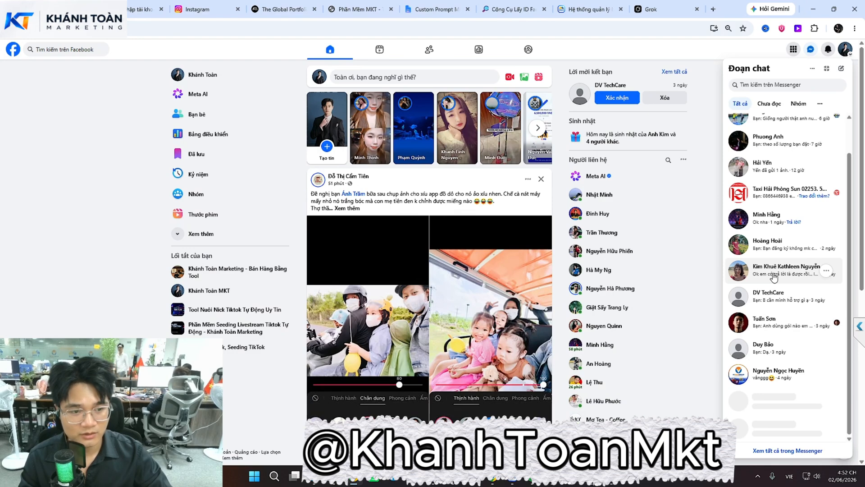
scroll(774, 278, up, 1)
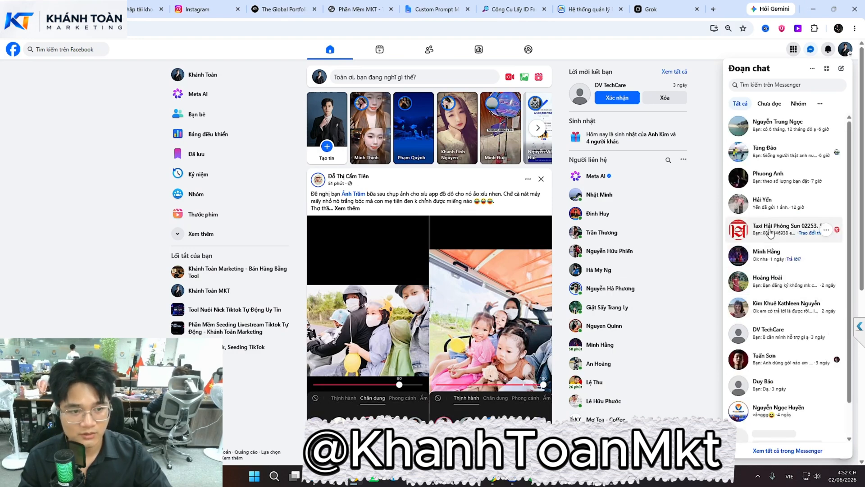
scroll(761, 287, down, 1)
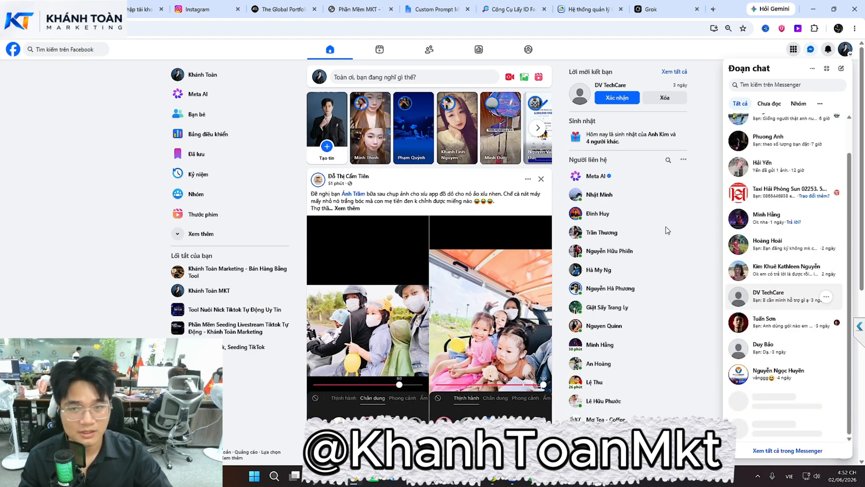
key(F5)
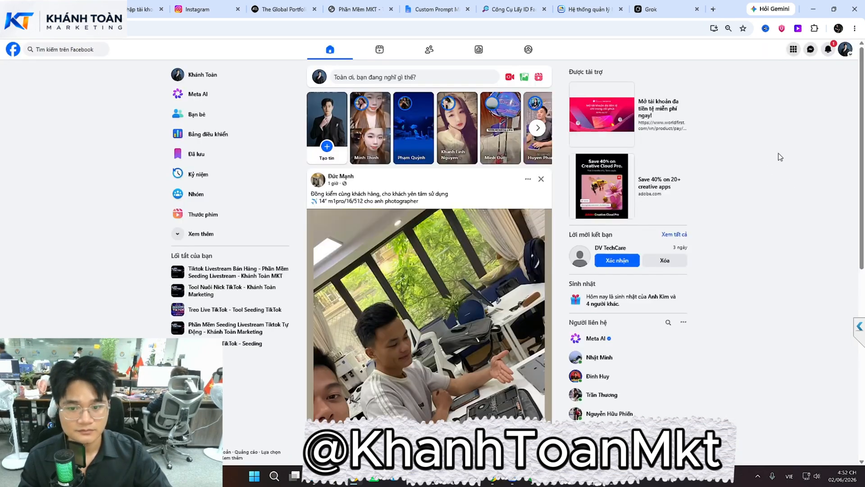
Open the conversation with the sales message and select its full text
click(811, 49)
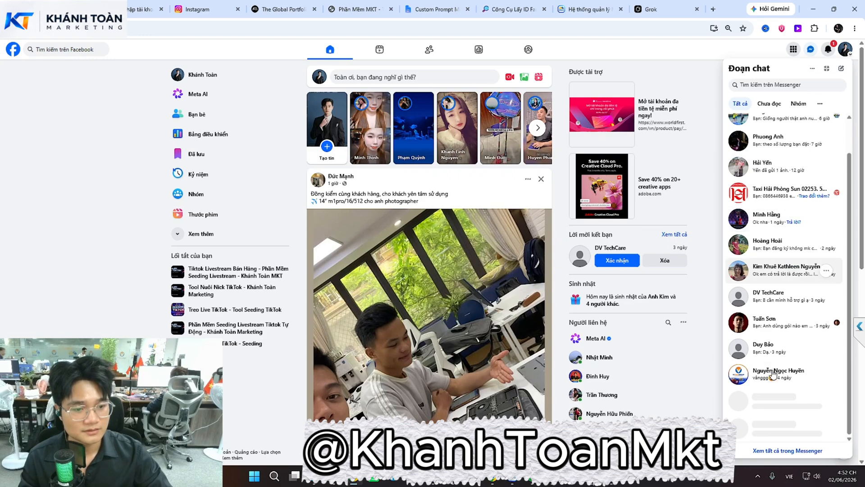
scroll(774, 406, down, 6)
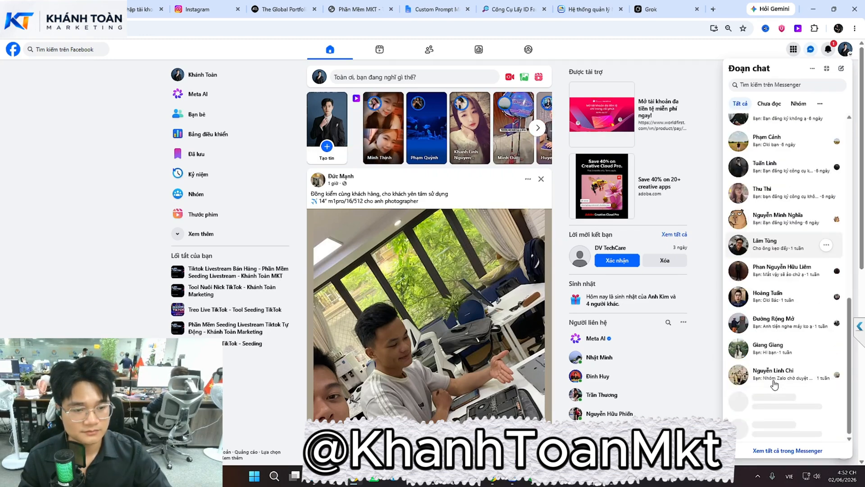
scroll(774, 383, down, 6)
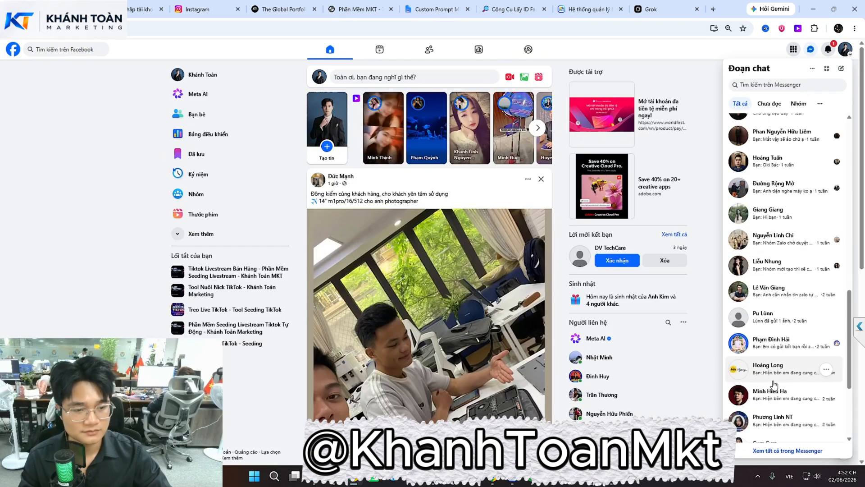
click(774, 378)
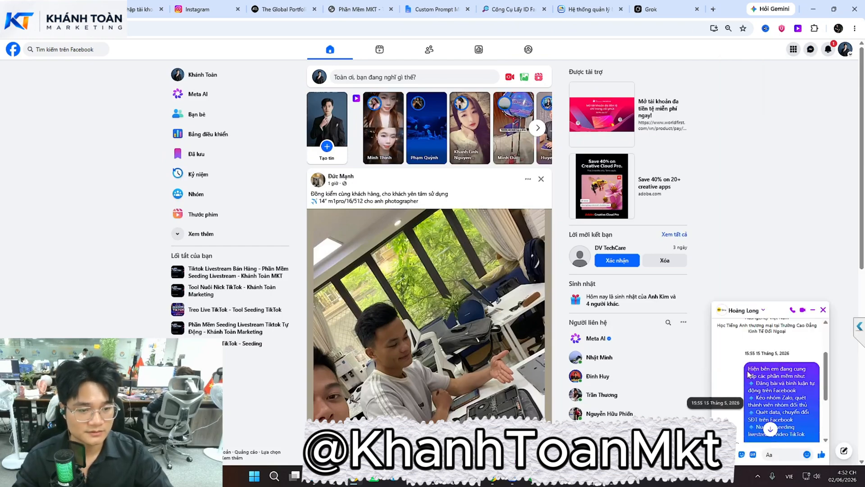
drag(748, 368, 782, 434)
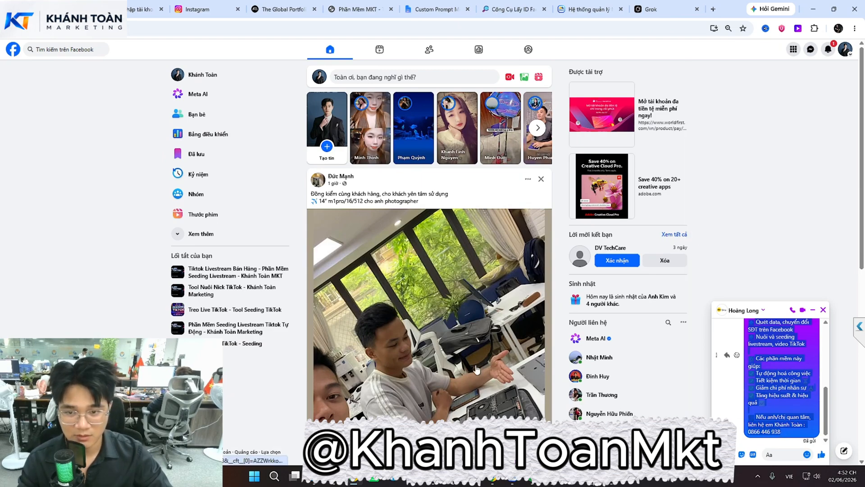
Paste the copied sales message into the post content box and review it
click(512, 476)
click(321, 228)
key(ctrl+v)
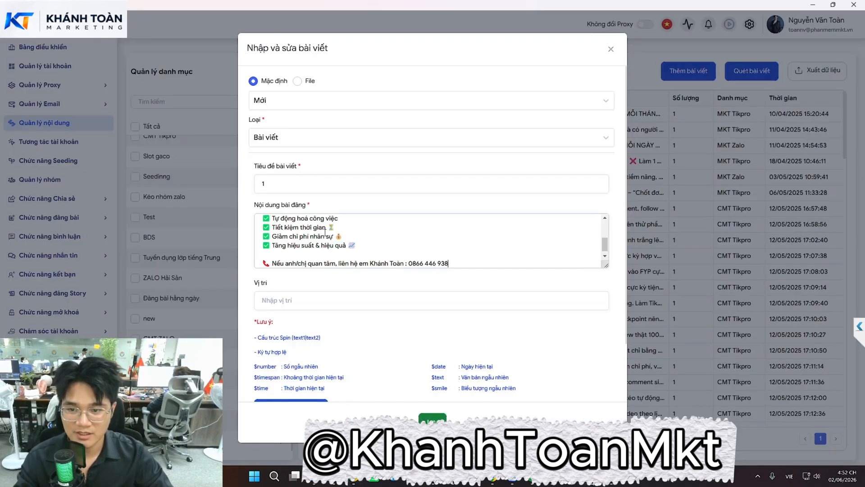
scroll(368, 246, up, 10)
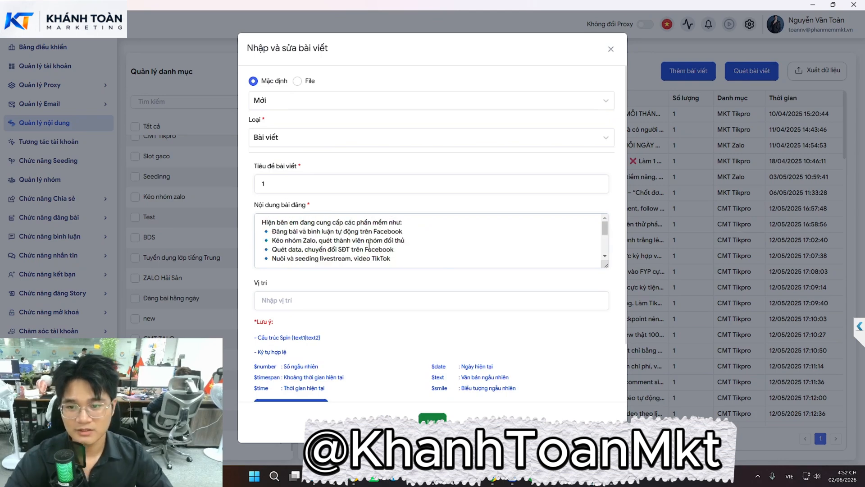
scroll(368, 246, down, 10)
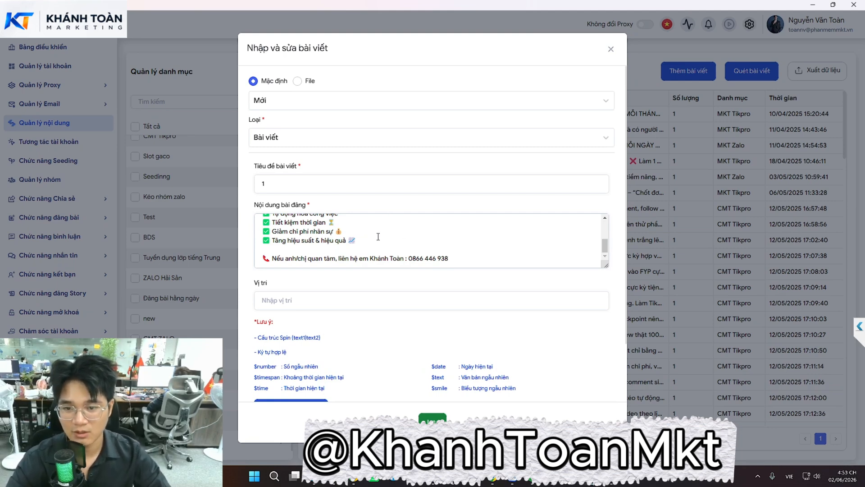
scroll(364, 207, down, 2)
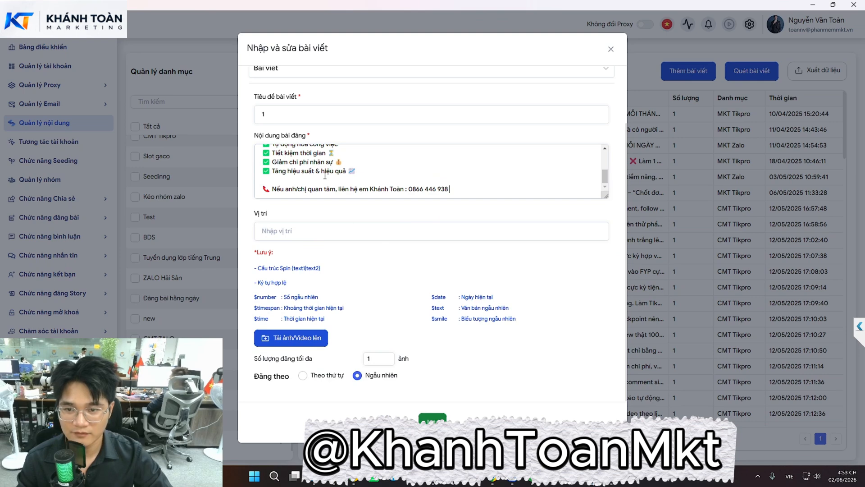
scroll(325, 175, up, 5)
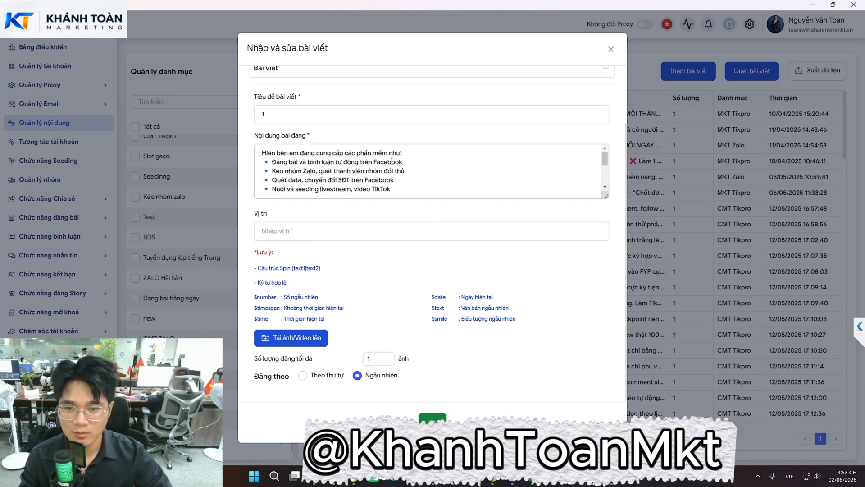
Turn 'Đăng bài và bình luận' into the spin choice {Đăng bài | bình luận}
drag(274, 161, 311, 162)
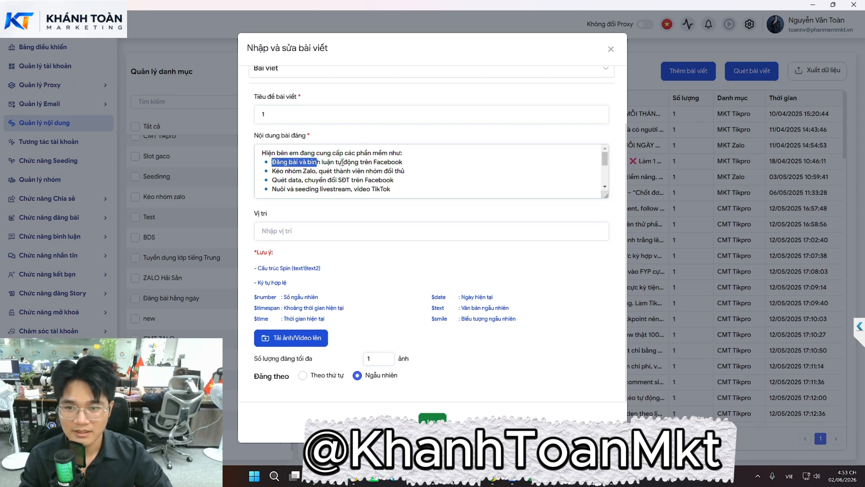
click(344, 162)
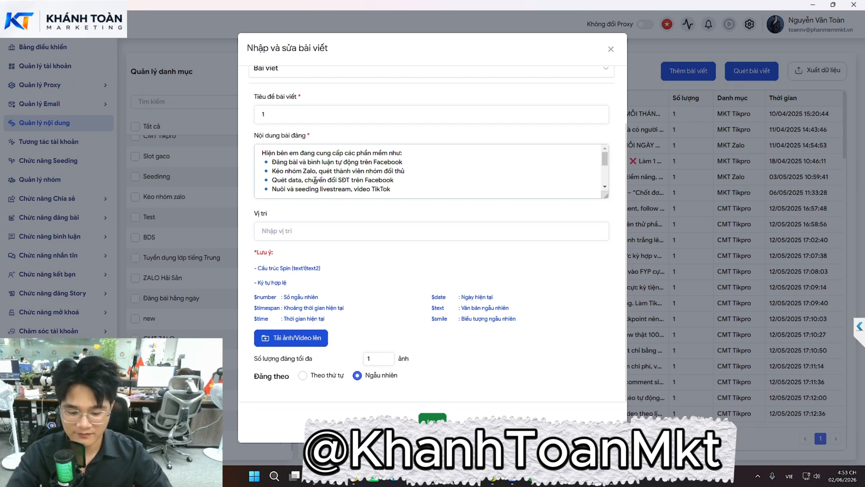
key(BackSpace)
key(BackSpace)
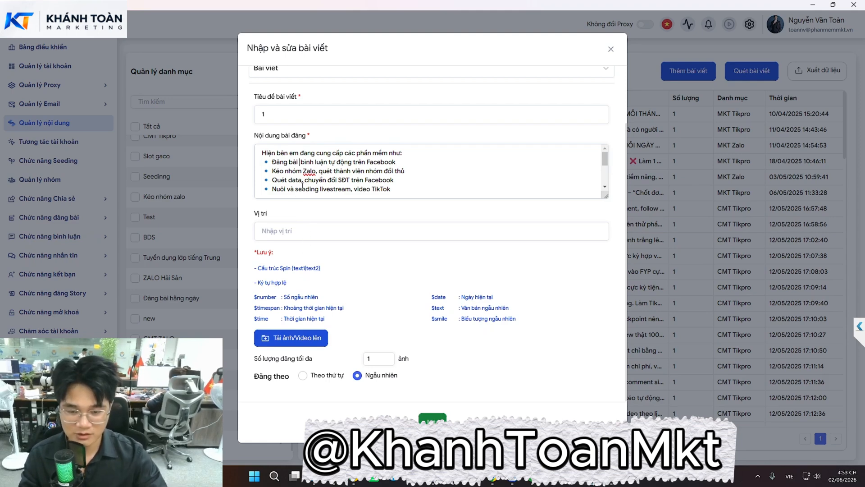
text(|)
key(Home)
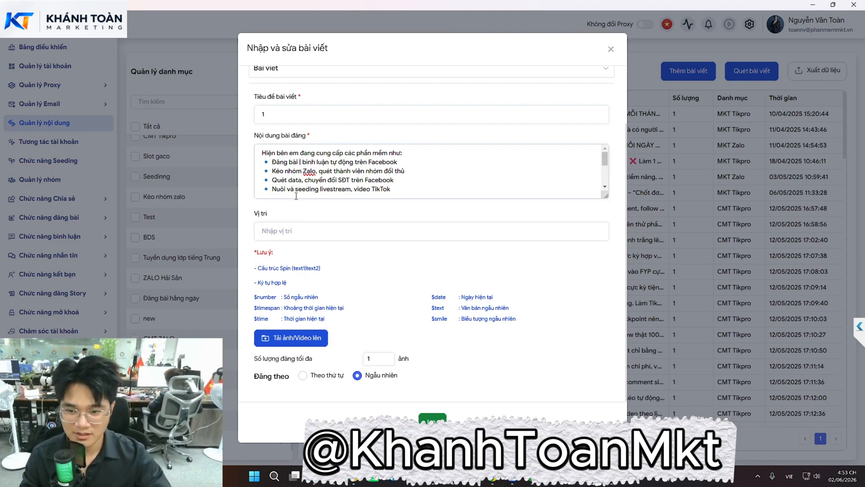
text({)
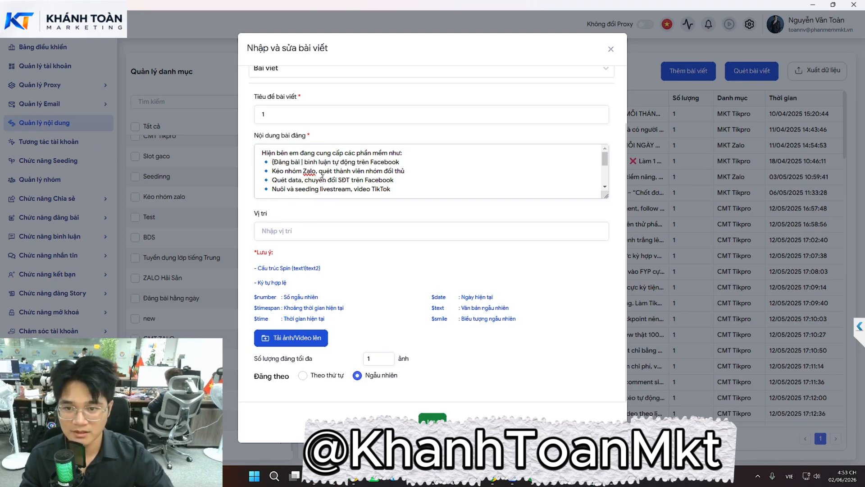
text(})
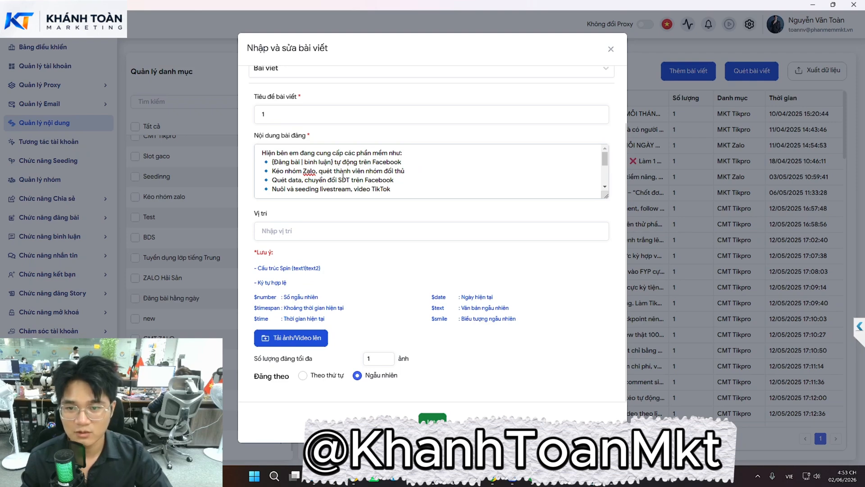
Add an empty line after the contact line at the end of the post
scroll(343, 176, down, 5)
scroll(306, 165, up, 5)
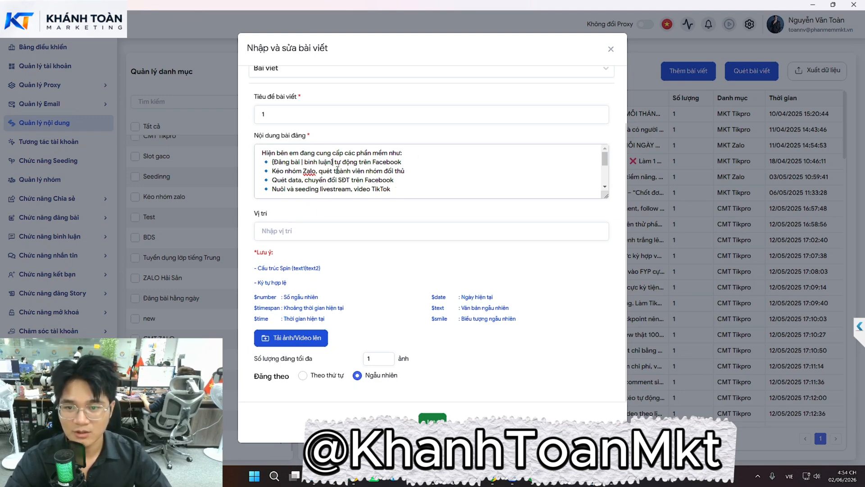
scroll(380, 171, down, 5)
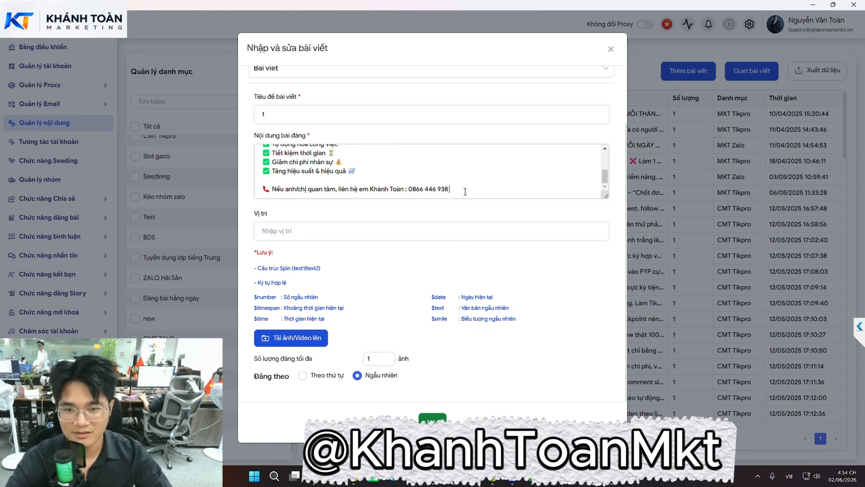
key(Return)
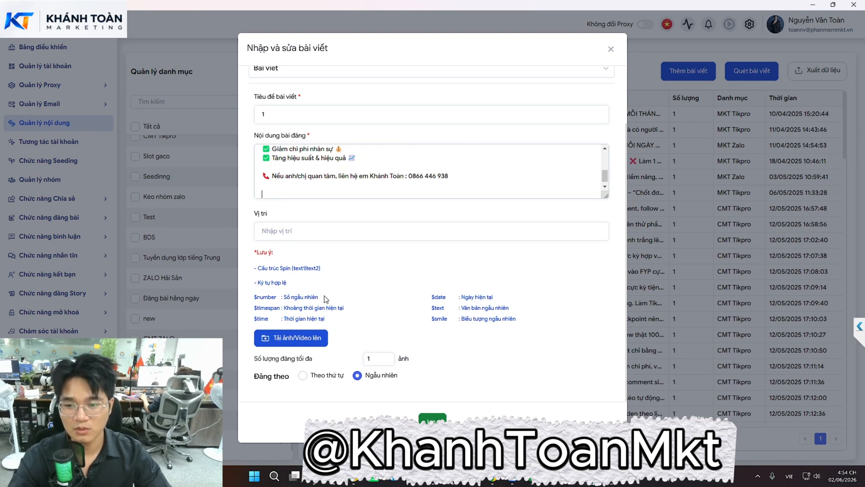
scroll(332, 168, up, 5)
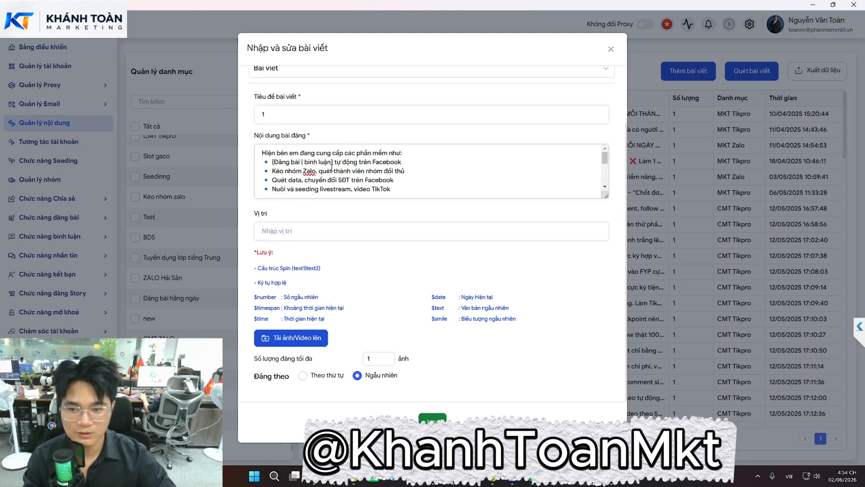
scroll(332, 167, down, 5)
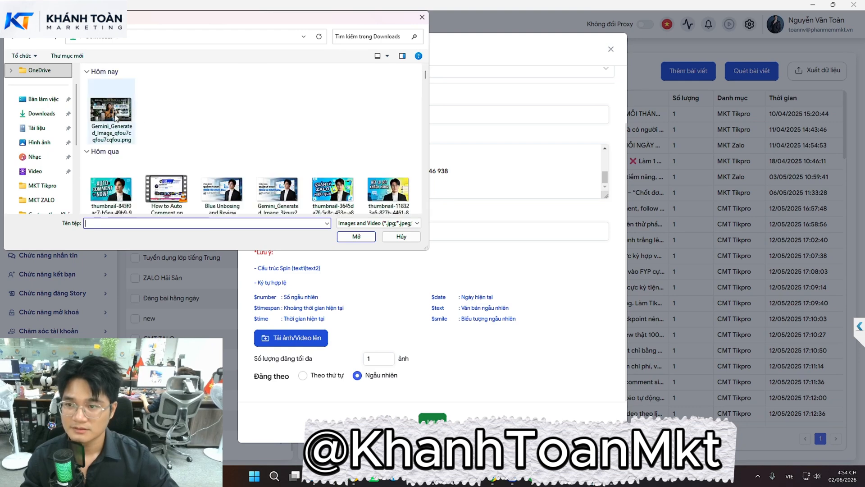
Attach the Gemini-generated image from Downloads and save post 1
click(111, 111)
click(356, 237)
scroll(441, 261, down, 4)
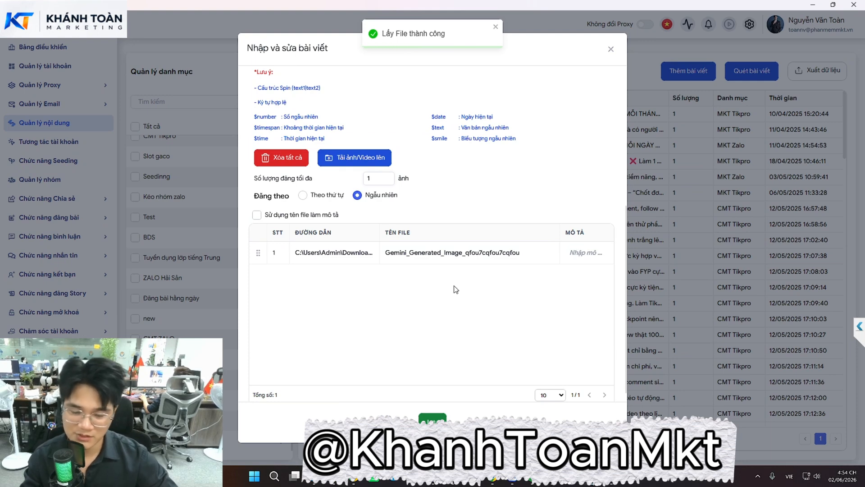
click(512, 477)
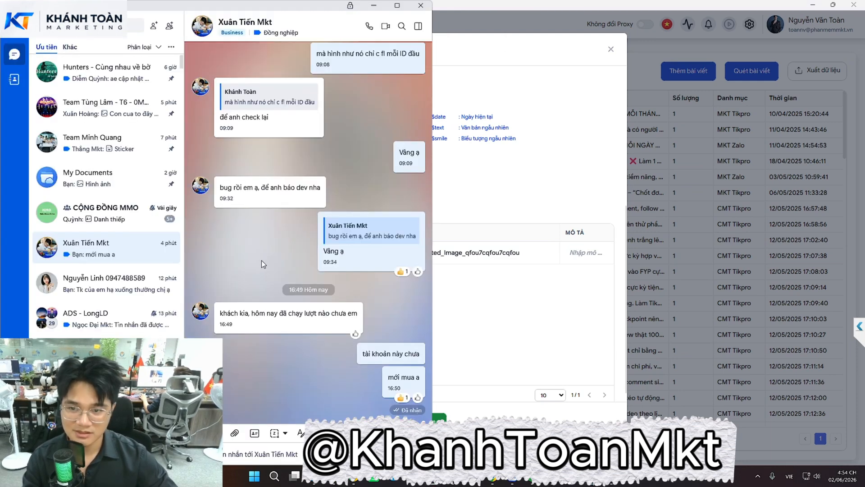
click(373, 6)
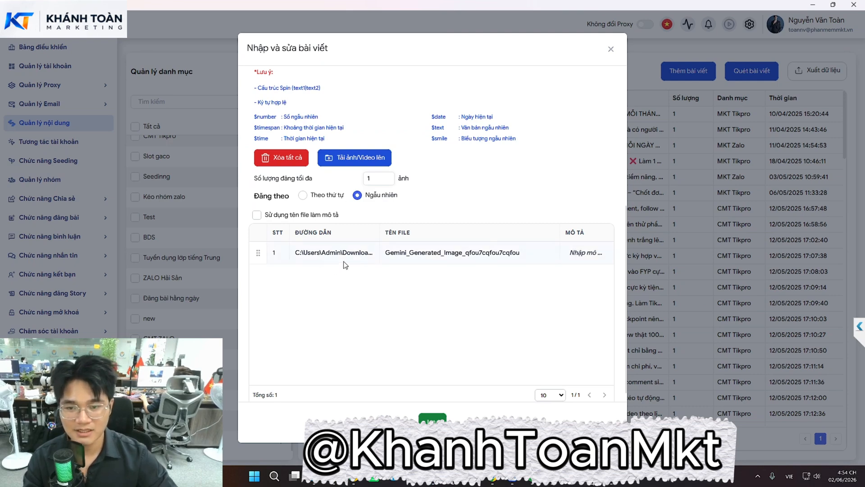
scroll(346, 265, up, 5)
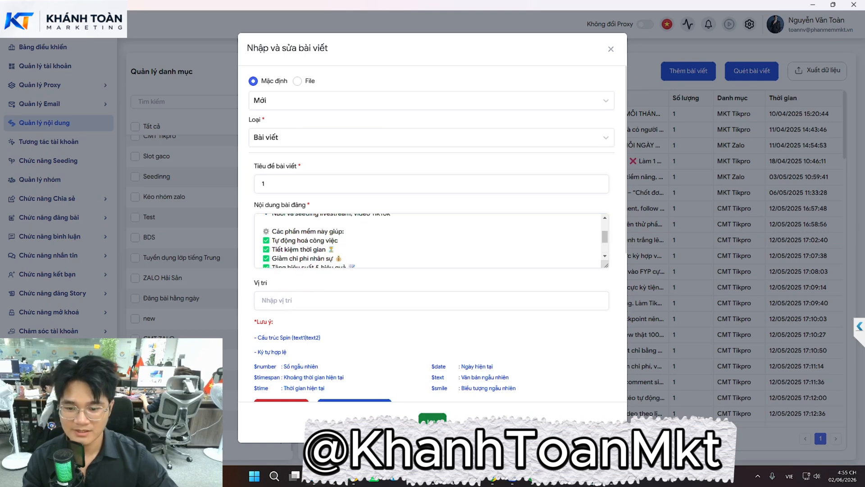
click(314, 476)
scroll(315, 225, up, 5)
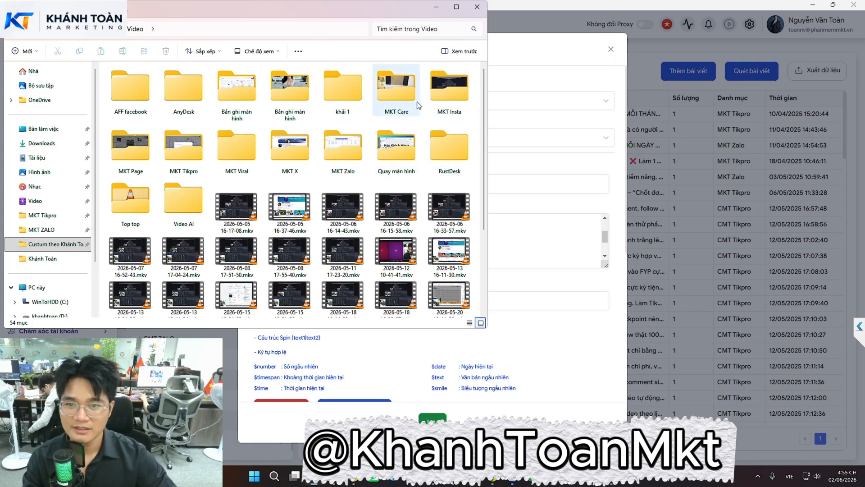
click(435, 7)
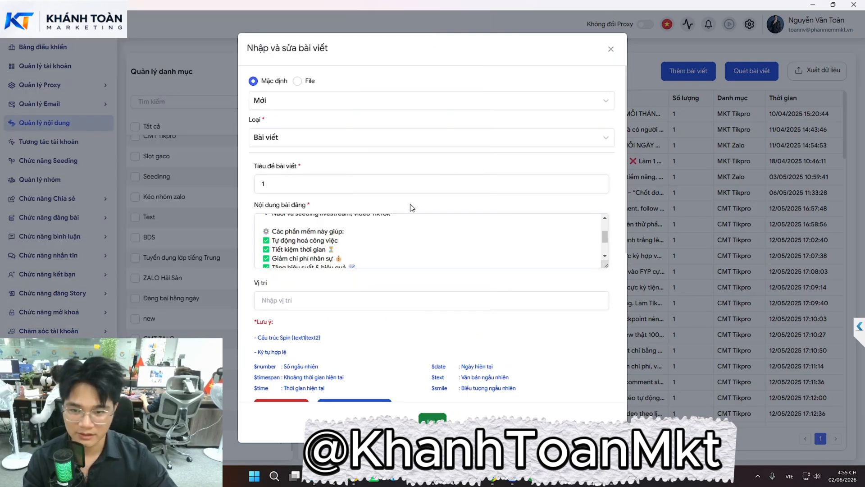
scroll(411, 207, down, 5)
click(432, 418)
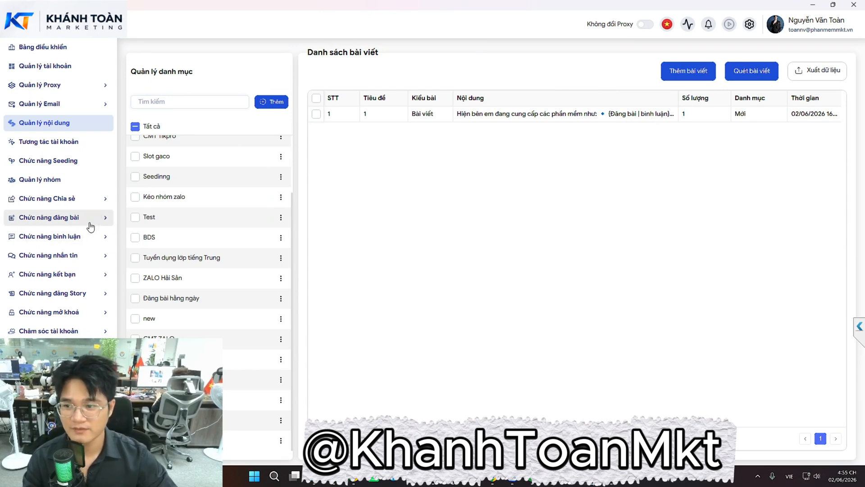
On the group-posting page, filter accounts to Nick Spam and select all three
click(72, 219)
click(62, 240)
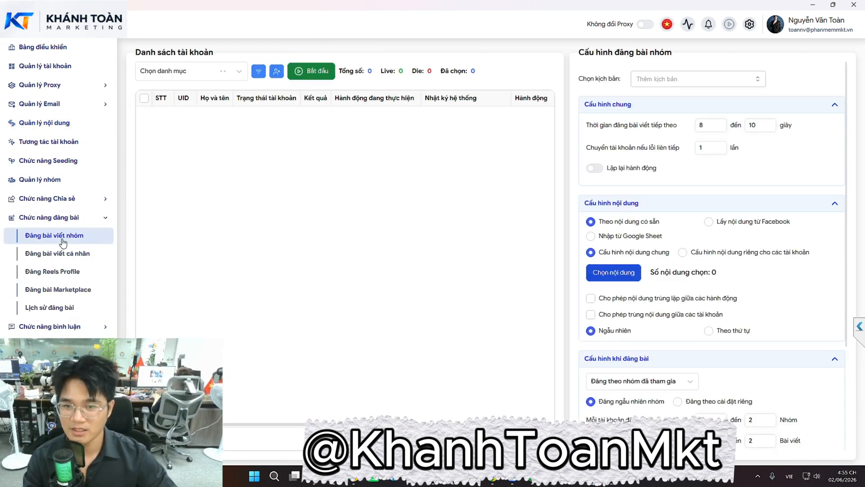
click(233, 78)
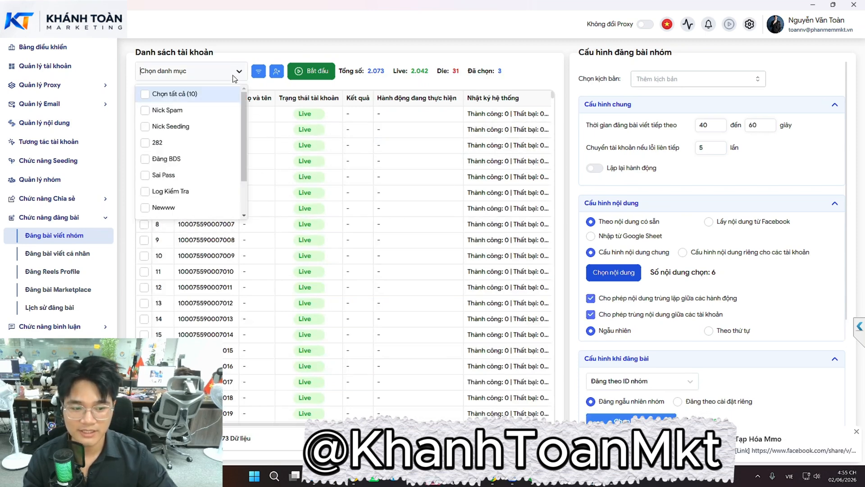
click(188, 113)
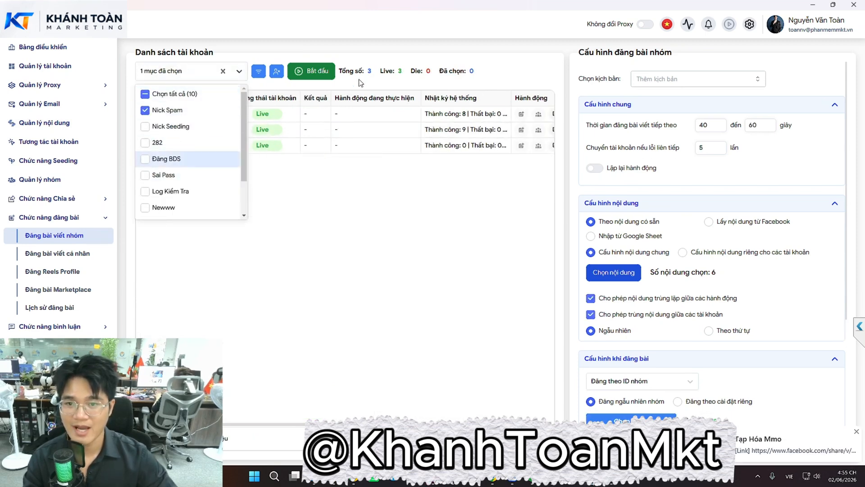
click(297, 227)
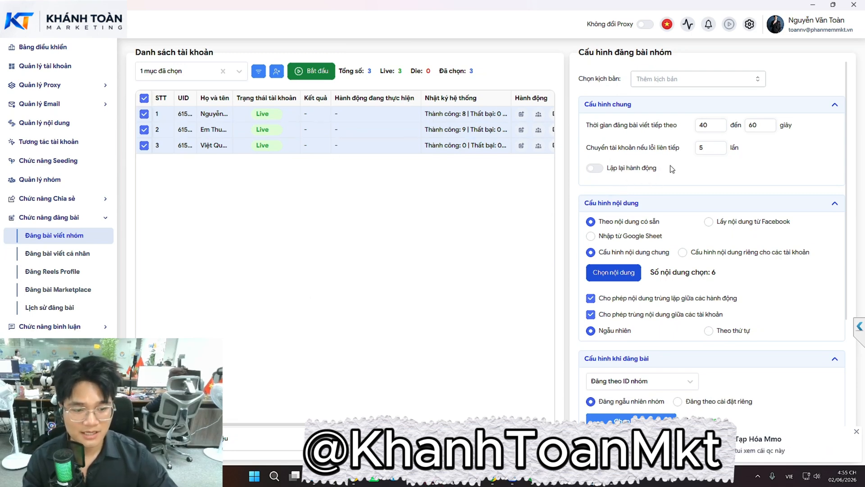
Set the posting delay to 40–60 seconds and the account-switch error count to 5
double_click(703, 126)
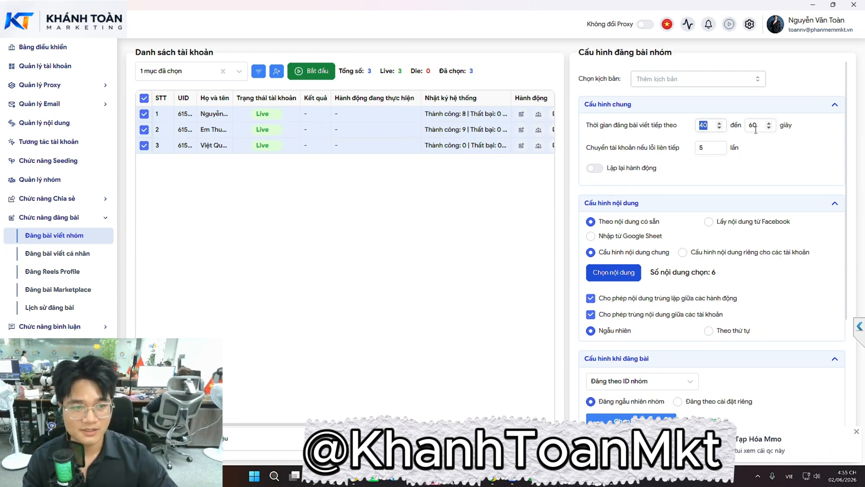
double_click(754, 125)
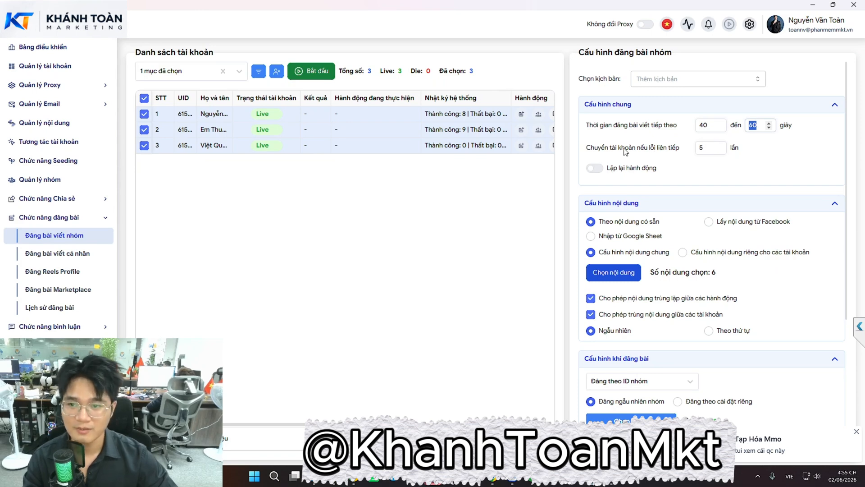
double_click(708, 147)
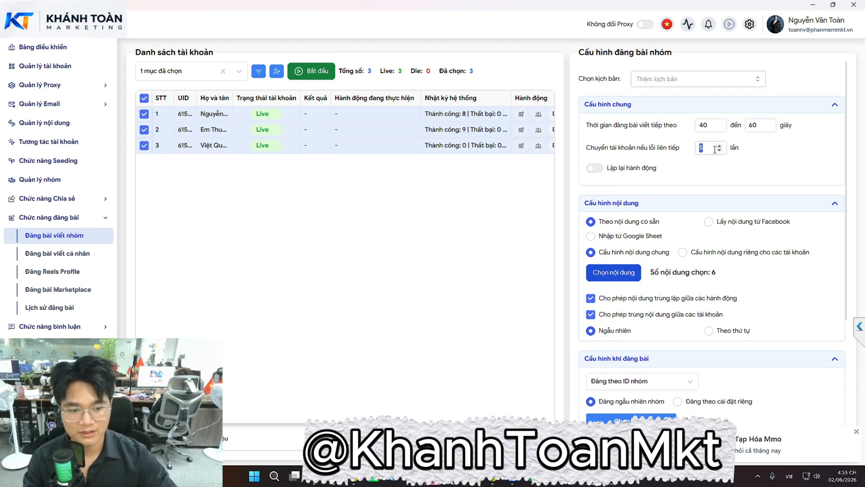
scroll(704, 191, down, 2)
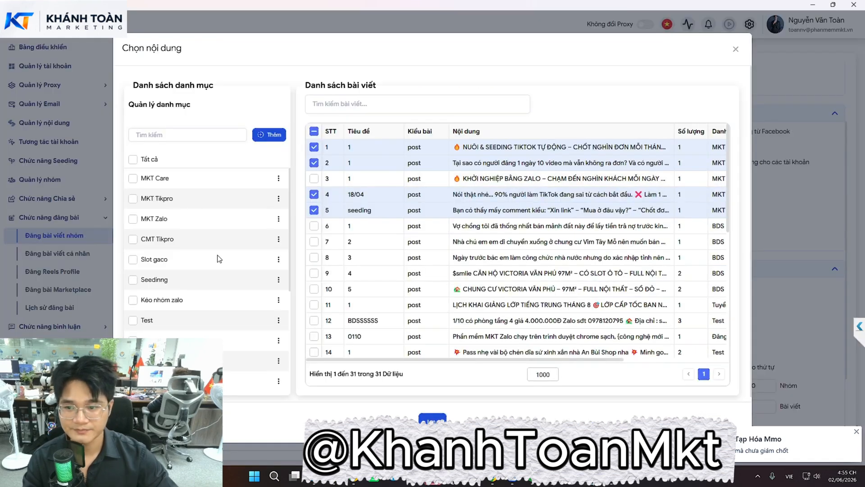
scroll(218, 259, down, 4)
Tick post 1 under Mới in the content picker and save, making 7 chosen contents
click(133, 375)
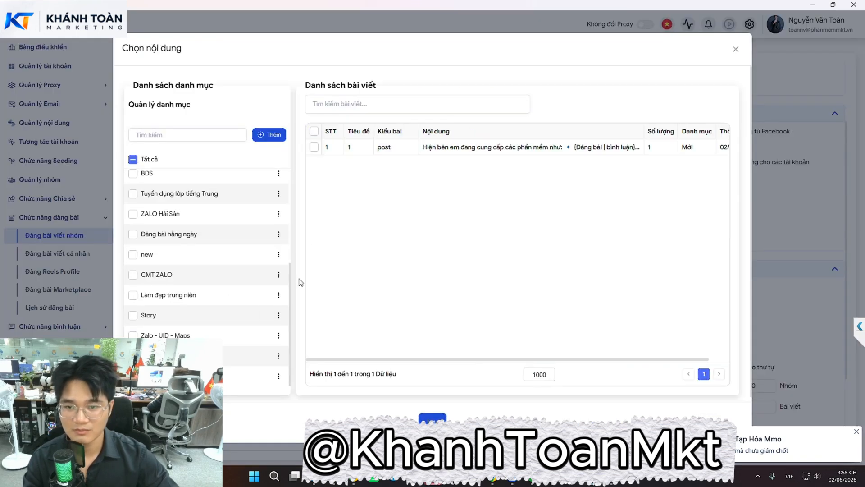
click(314, 147)
click(428, 418)
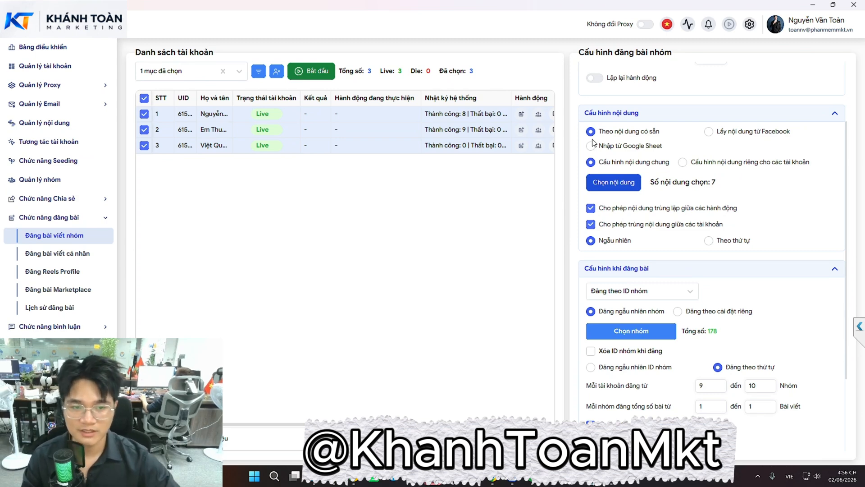
Scroll the group-posting settings and open the posting-mode dropdown
scroll(594, 144, down, 1)
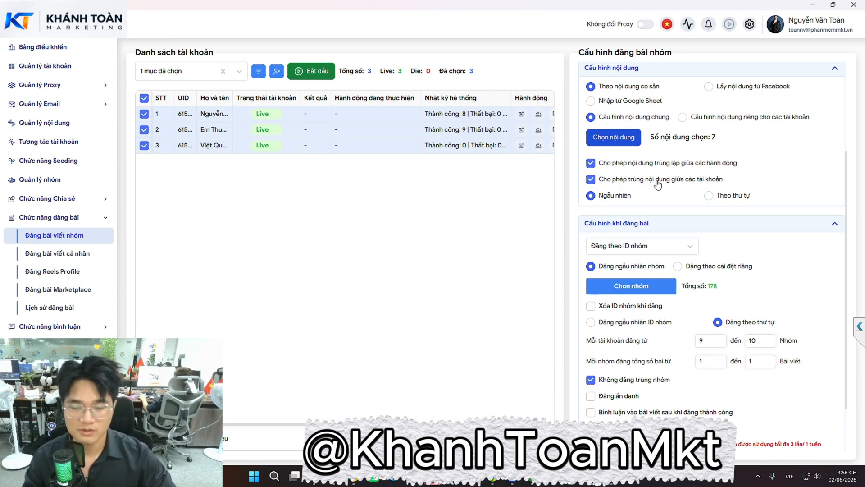
scroll(653, 180, down, 1)
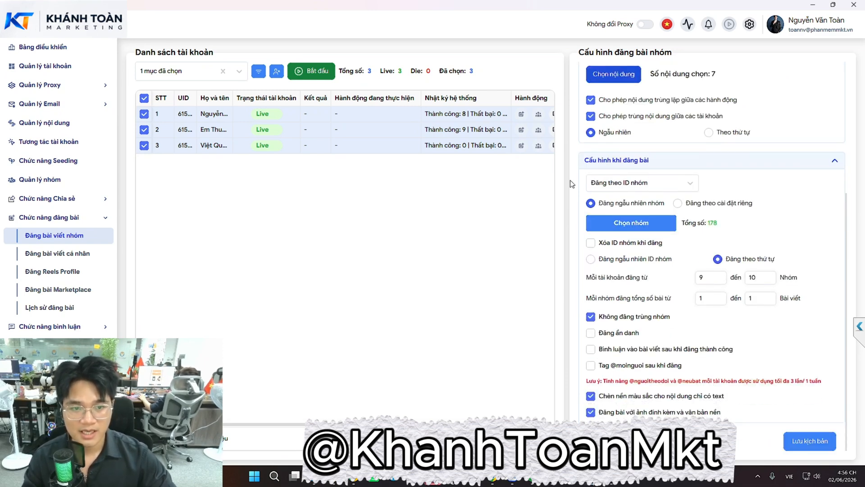
click(645, 185)
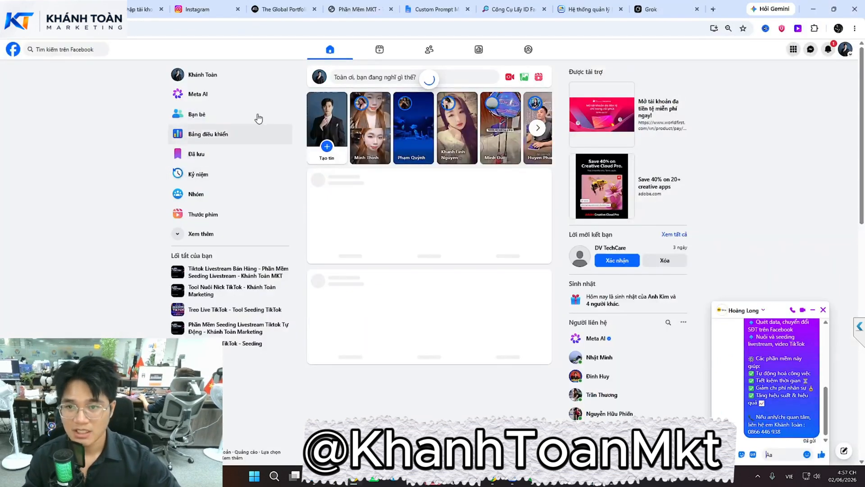
Copy the Tiktok Livestream Bán Hàng group's URL and go to the GetID lookup tab
click(238, 271)
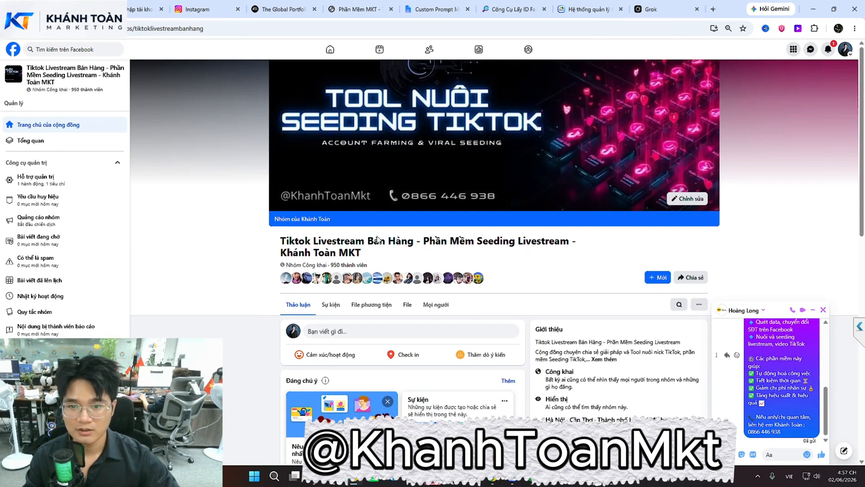
click(249, 29)
key(ctrl+c)
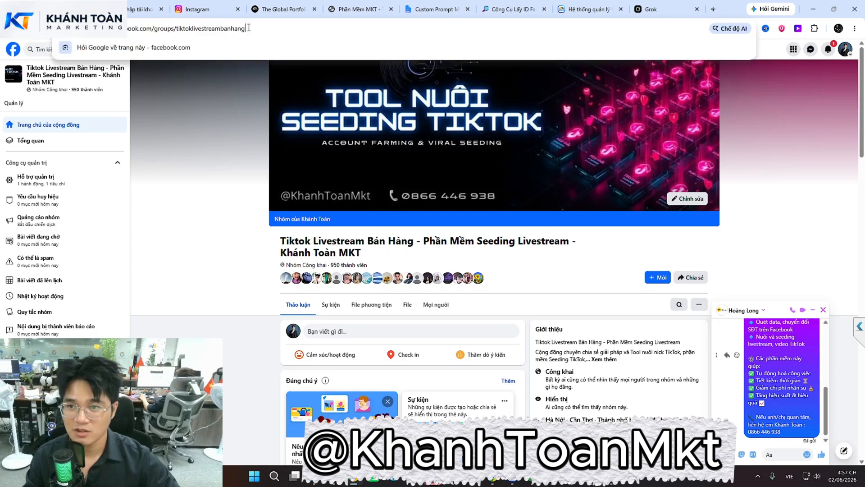
click(511, 9)
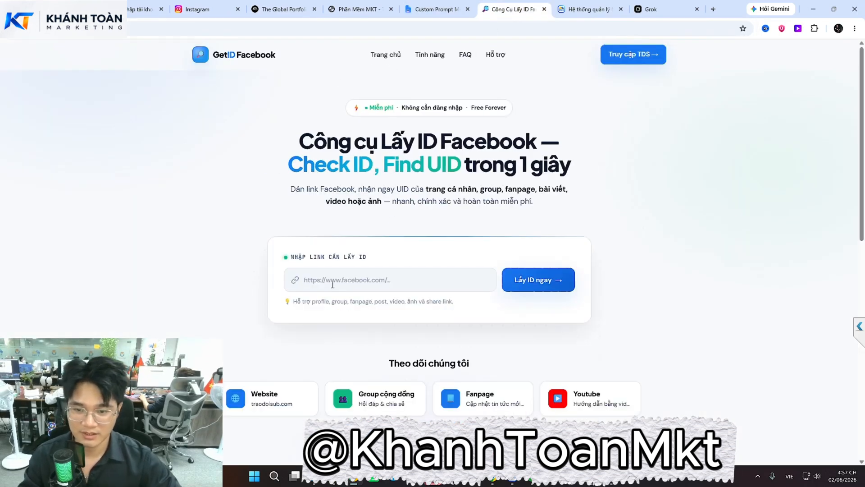
click(332, 283)
key(ctrl+v)
click(523, 287)
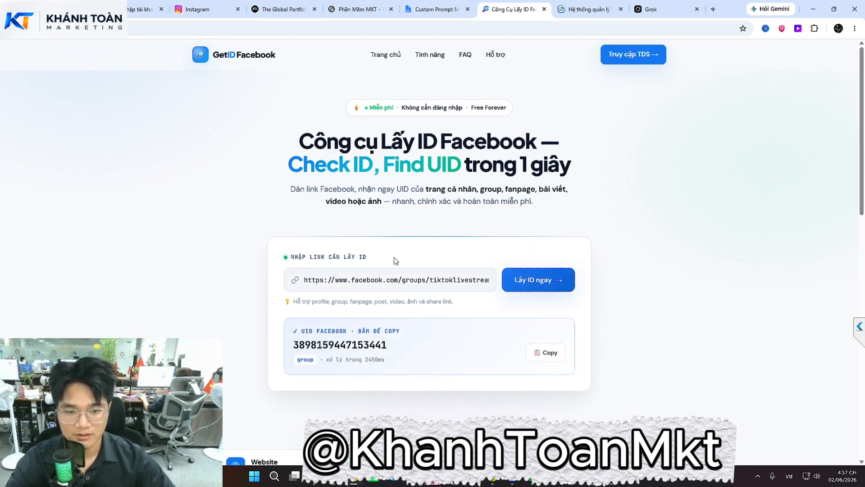
click(525, 352)
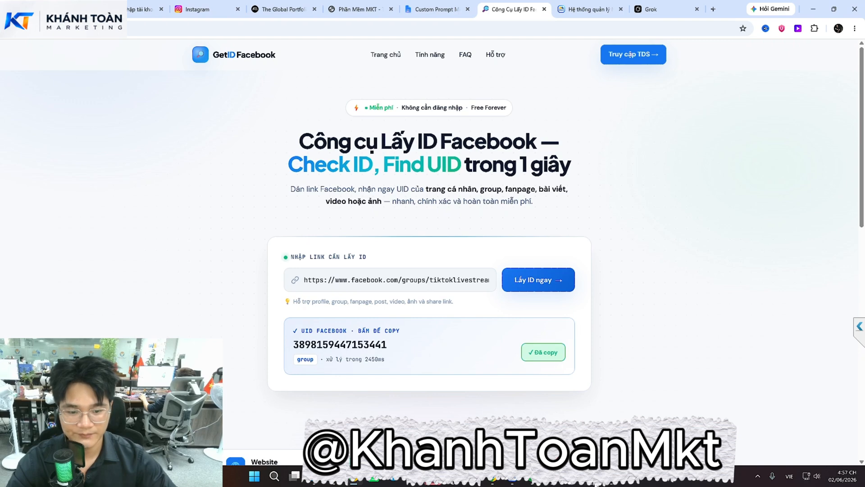
key(alt+Tab)
click(656, 232)
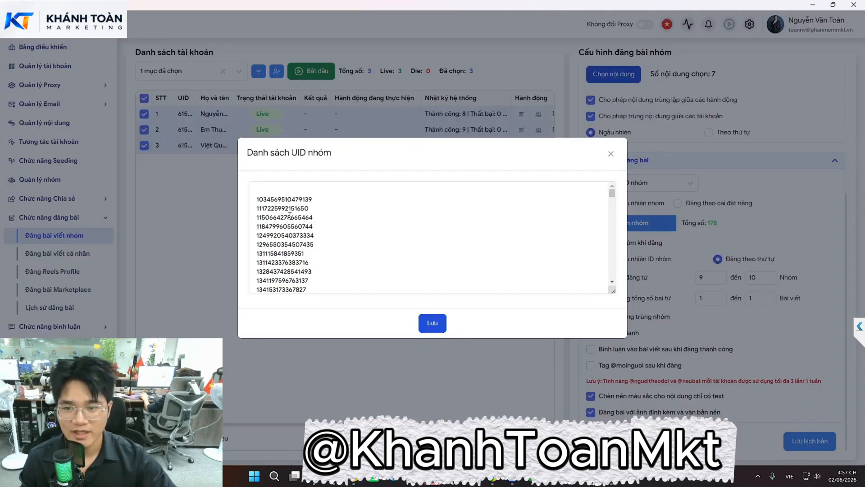
Paste the copied group UID at the top of Danh sách UID nhóm and save, making 179 groups
click(267, 189)
key(ctrl+v)
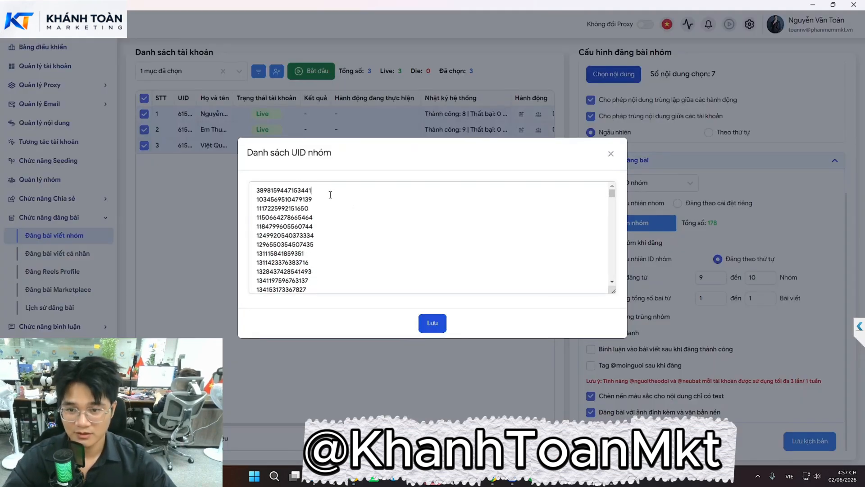
click(434, 323)
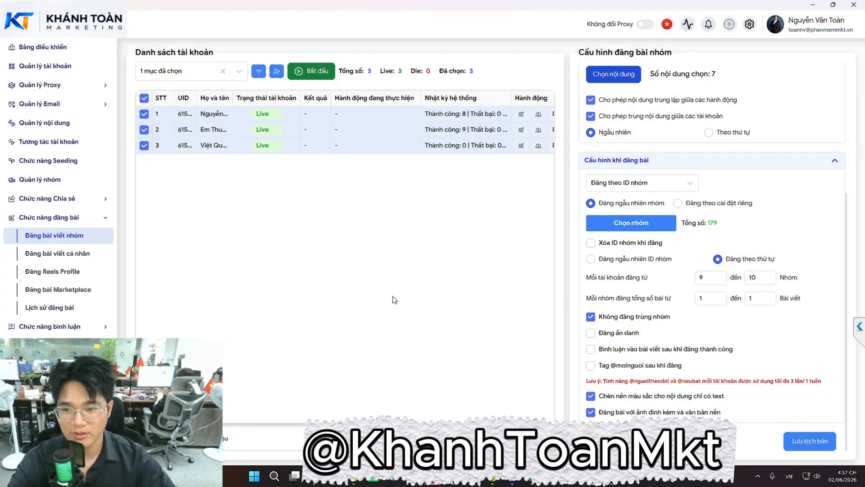
Set the posting mode to Đăng theo danh sách nhóm
click(638, 189)
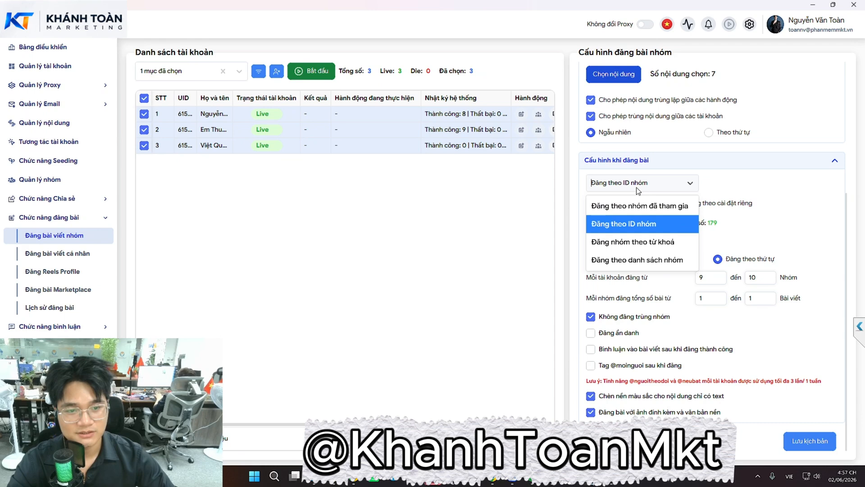
click(626, 241)
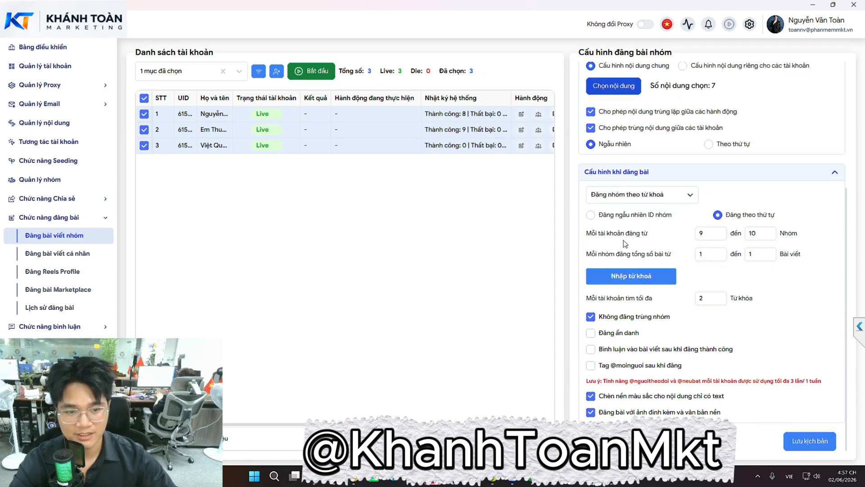
click(642, 196)
click(618, 272)
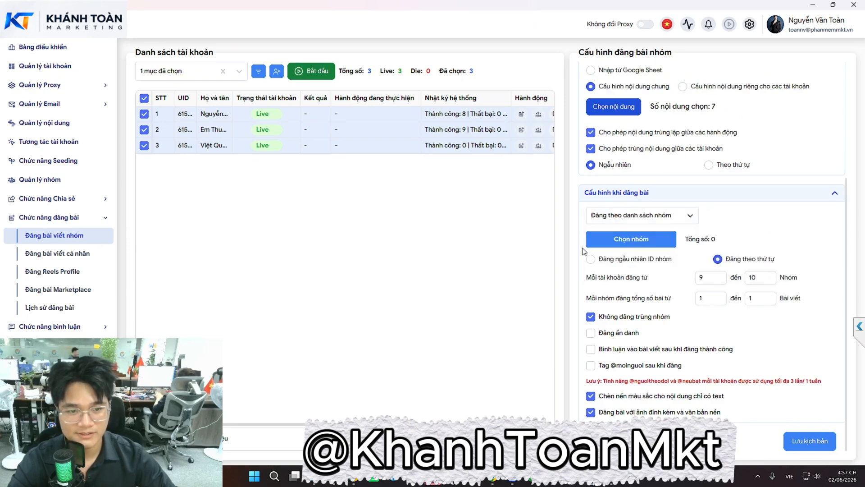
click(591, 240)
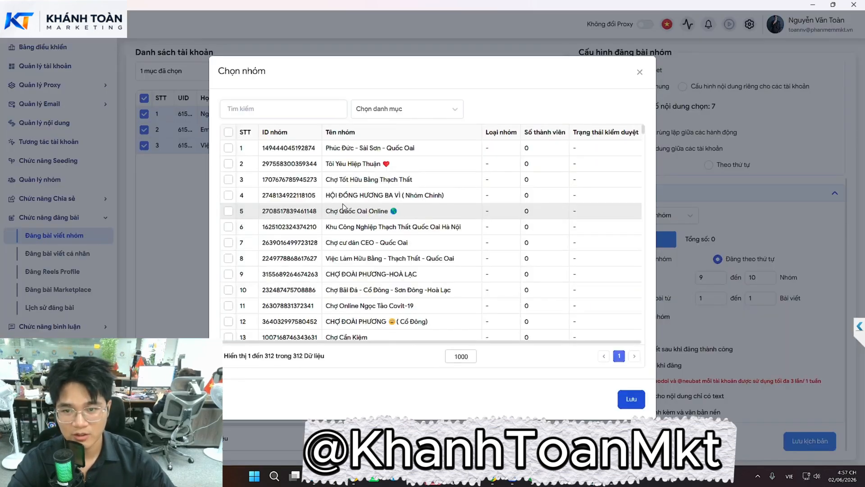
scroll(344, 207, down, 5)
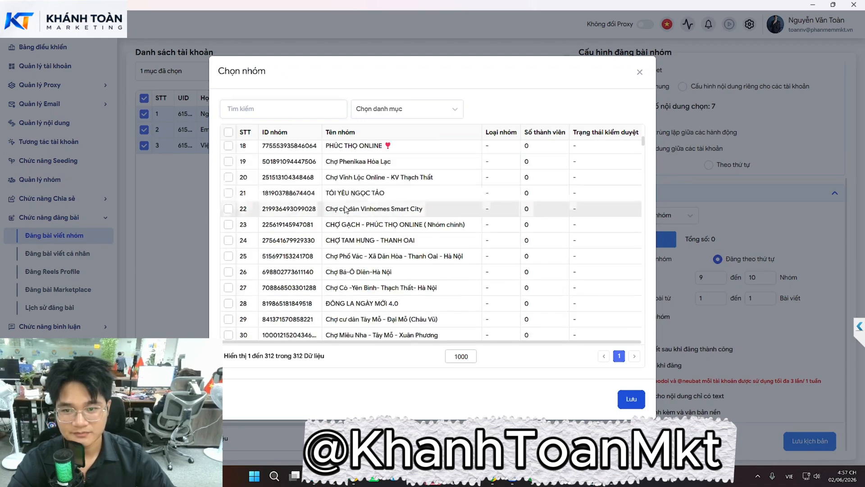
scroll(345, 209, up, 5)
scroll(350, 296, down, 3)
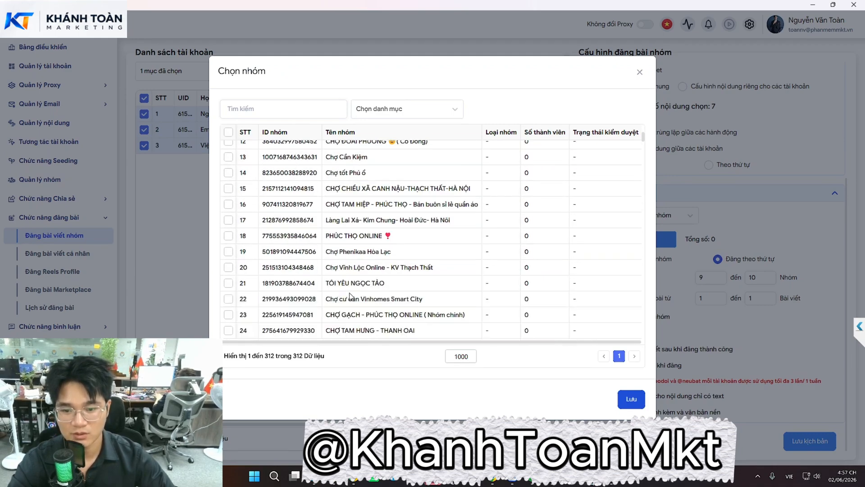
scroll(350, 296, down, 4)
scroll(325, 275, up, 8)
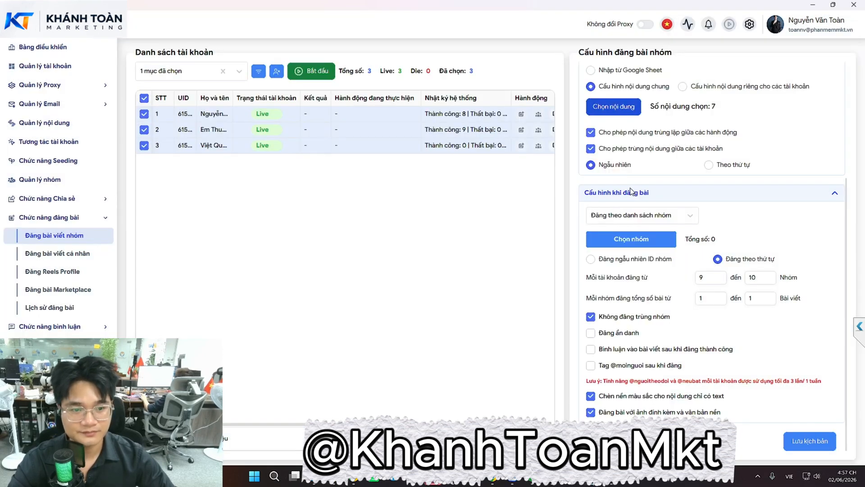
click(639, 73)
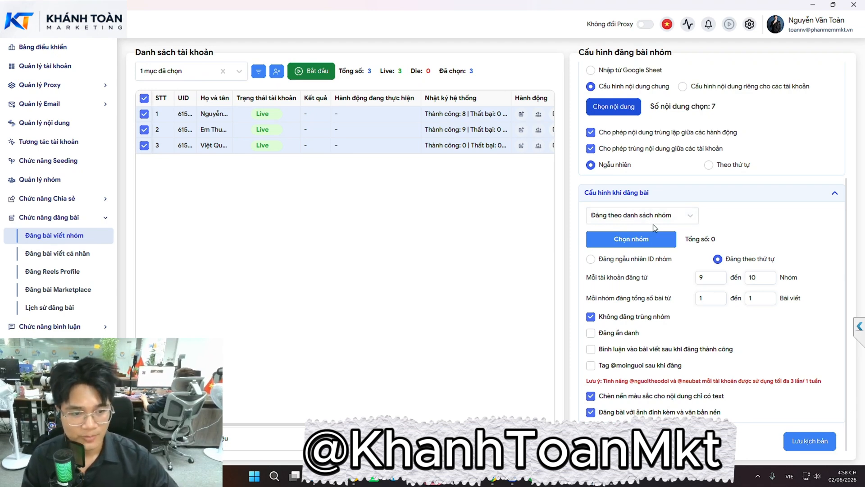
Enable commenting after successful posting and save the comment text 'lawVDOISHJGOIDUSYF JBHJIZXGV8 23R'
click(596, 349)
click(615, 382)
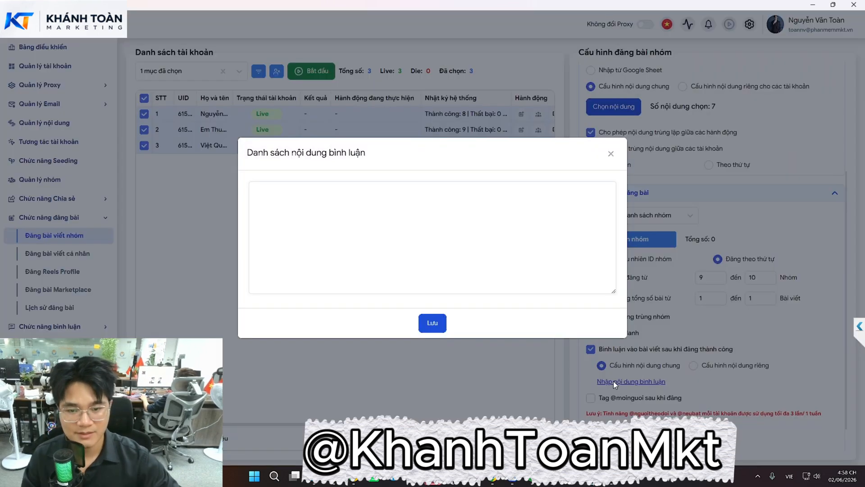
text(lawVDOISHJGOIDUSYF JBHJIZXGV8  23R)
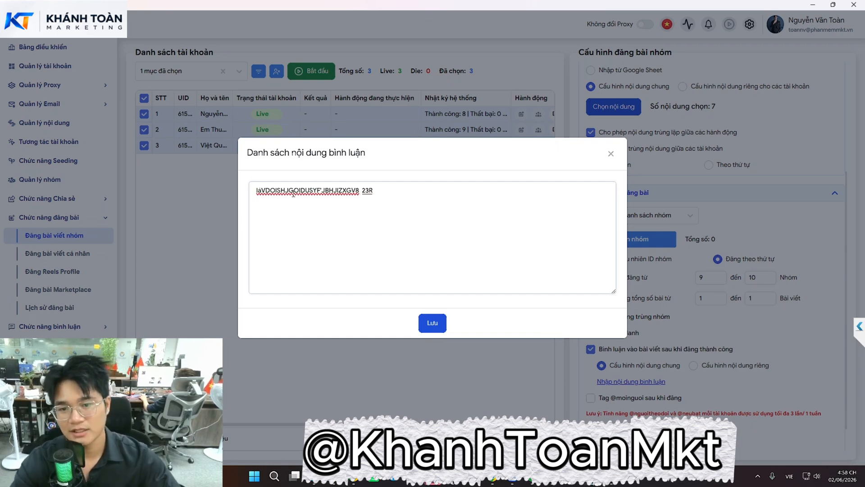
click(432, 322)
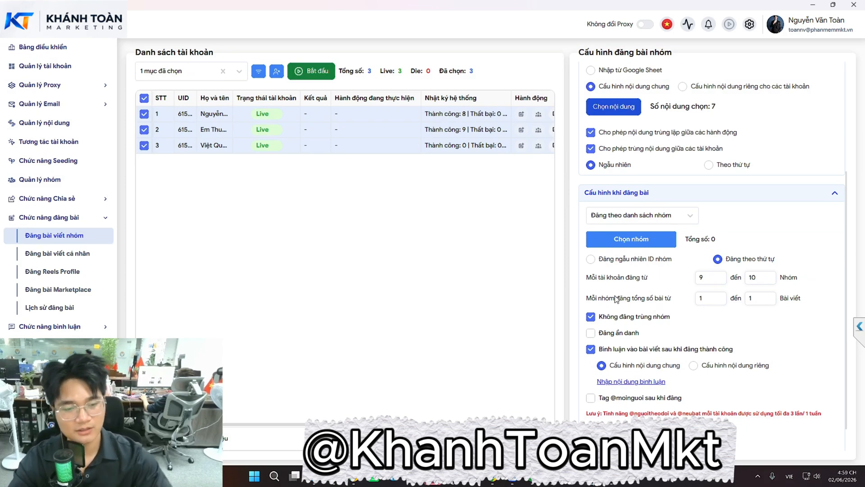
scroll(616, 299, down, 1)
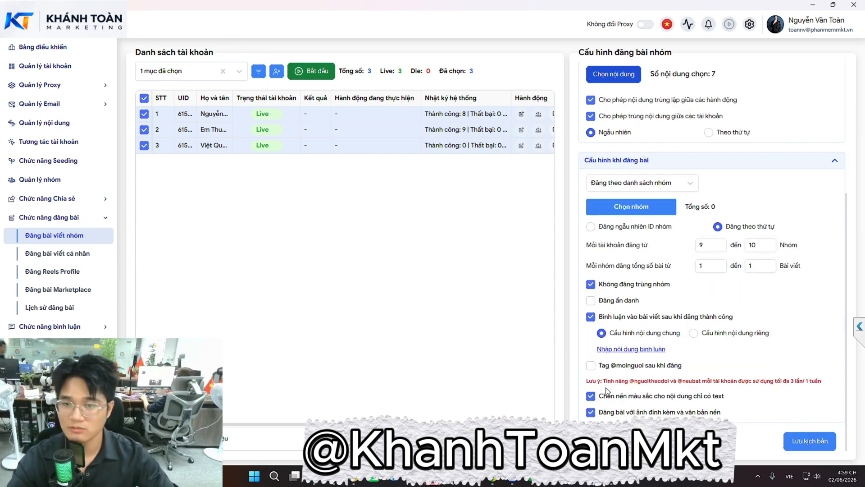
scroll(656, 333, up, 5)
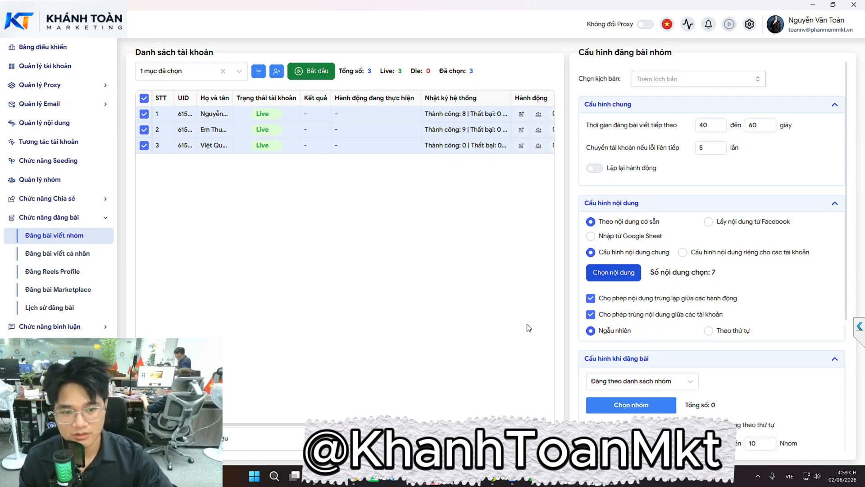
Turn commenting off, switch back to Đăng theo ID nhóm for 179 groups, and start posting
scroll(622, 306, down, 6)
click(591, 317)
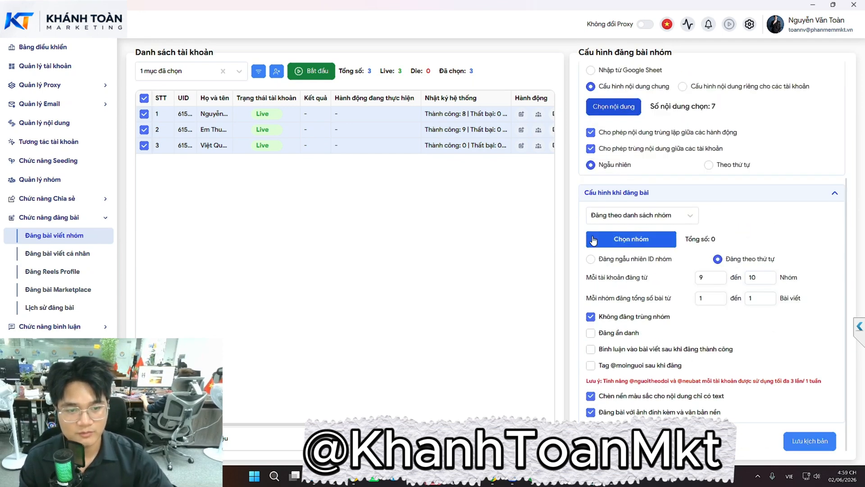
click(637, 220)
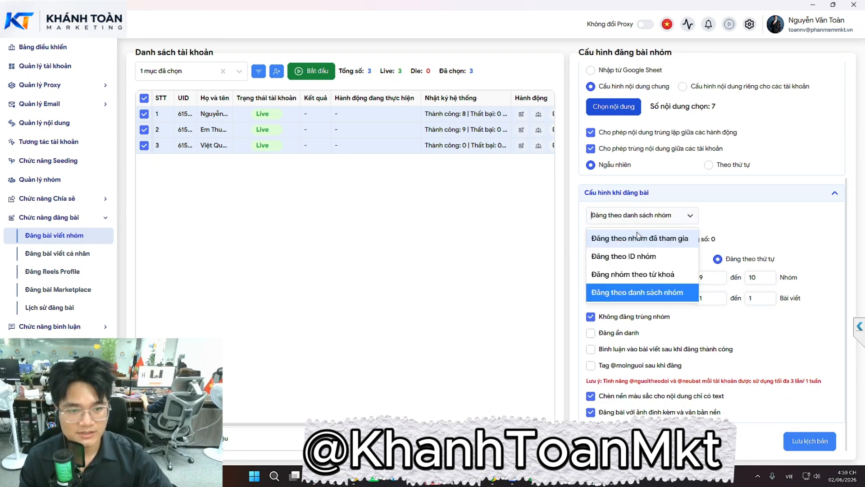
click(639, 245)
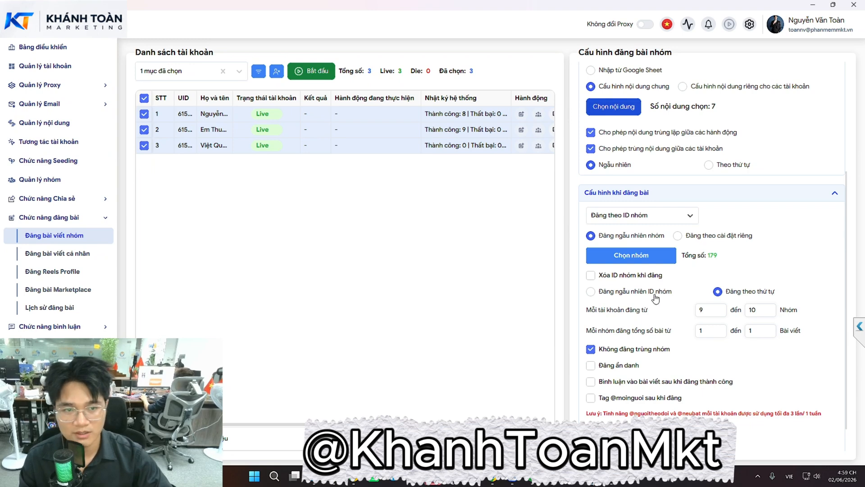
scroll(657, 294, up, 4)
click(300, 71)
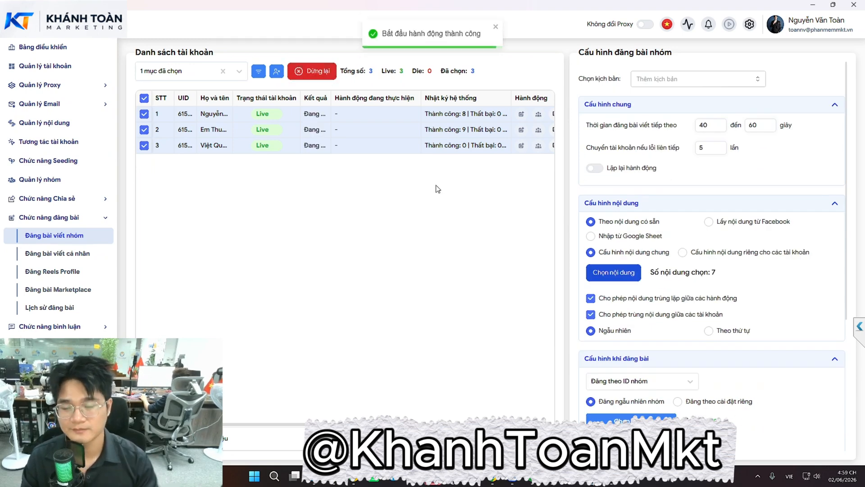